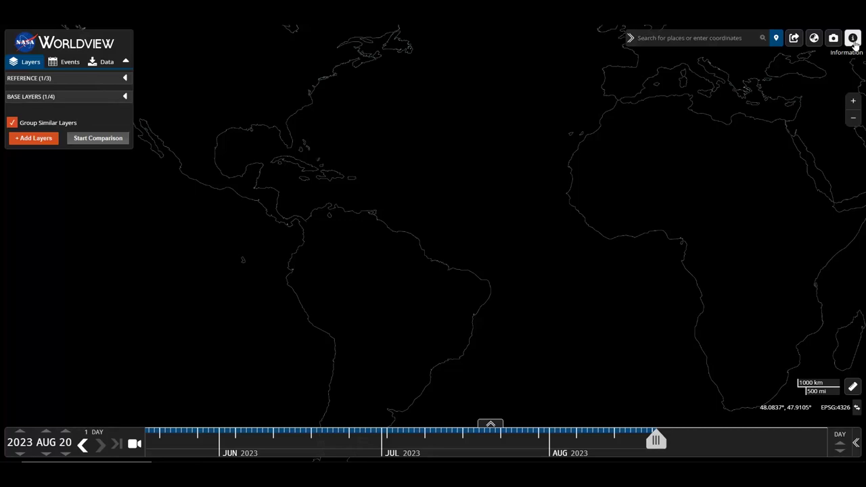
# Step: Open the "Satellite Detections of Fire (2021 update)" story from Explore Worldview and read through its first step
pyautogui.click(853, 39)
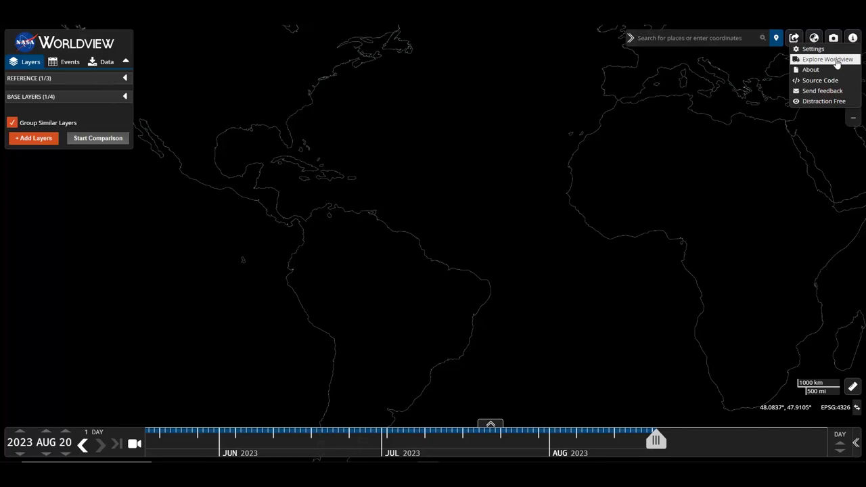
pyautogui.click(835, 61)
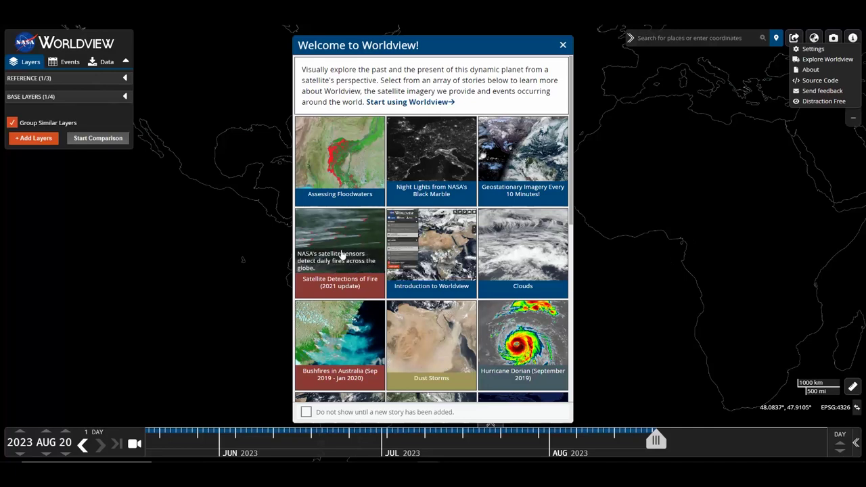
pyautogui.click(340, 241)
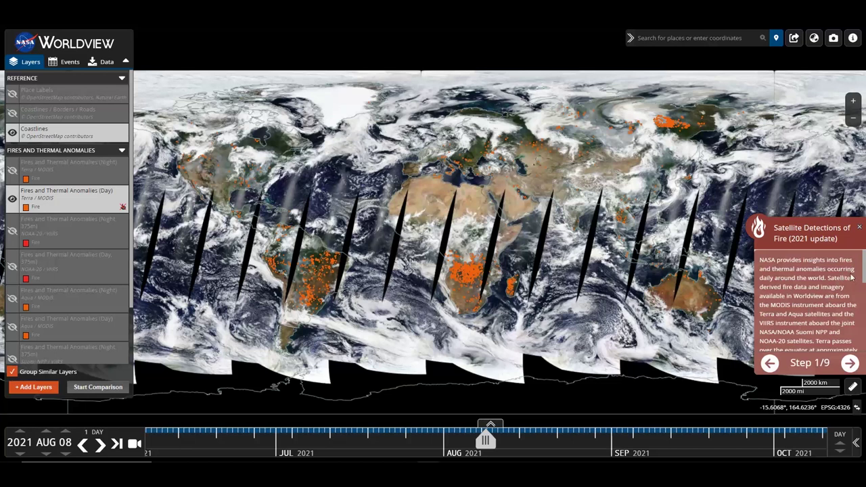
pyautogui.moveTo(863, 279); pyautogui.dragTo(864, 348)
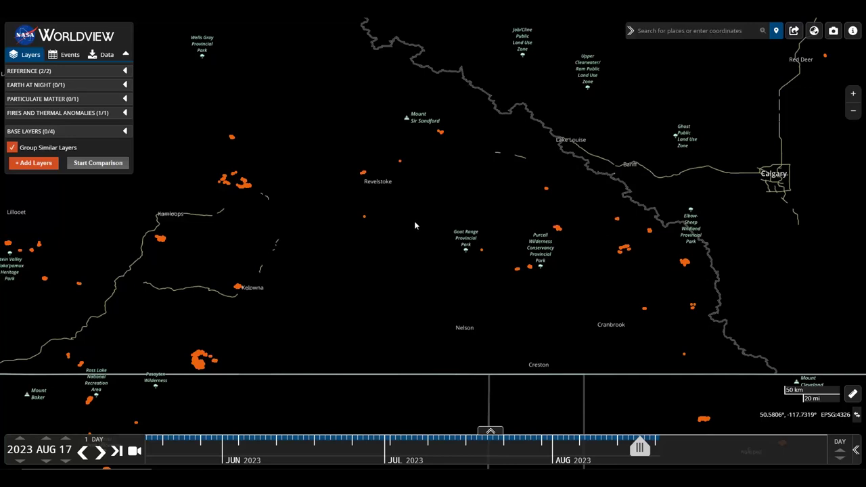
# Step: Expand the Reference and Earth at Night layer groups to show the layers they contain
pyautogui.click(125, 72)
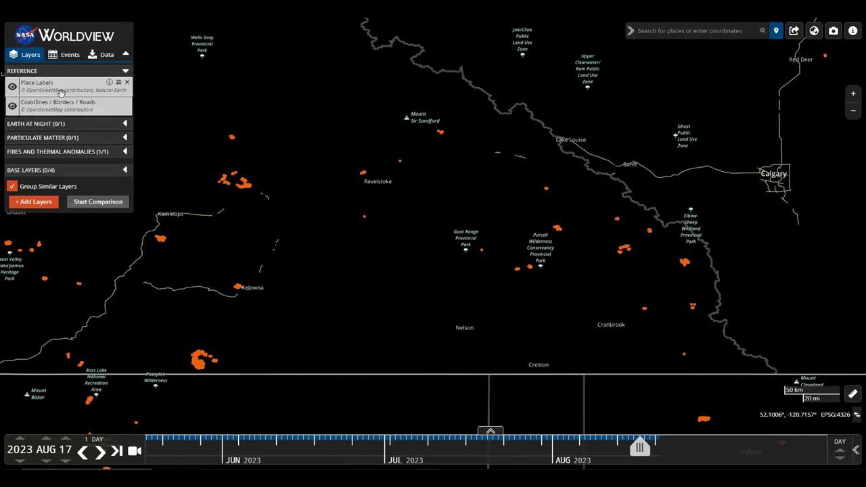
pyautogui.click(125, 71)
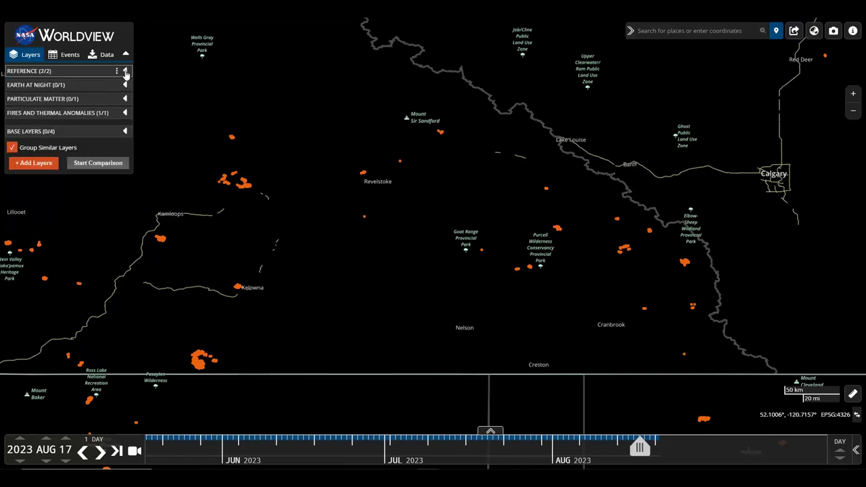
pyautogui.click(125, 85)
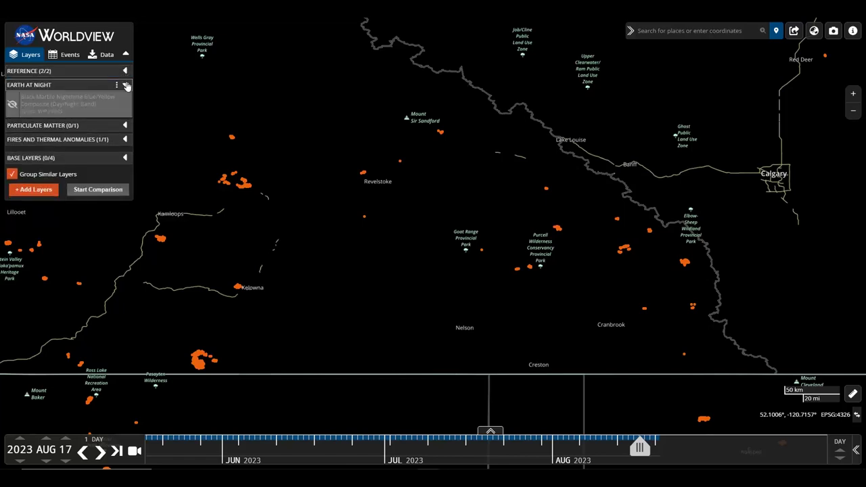
pyautogui.click(125, 71)
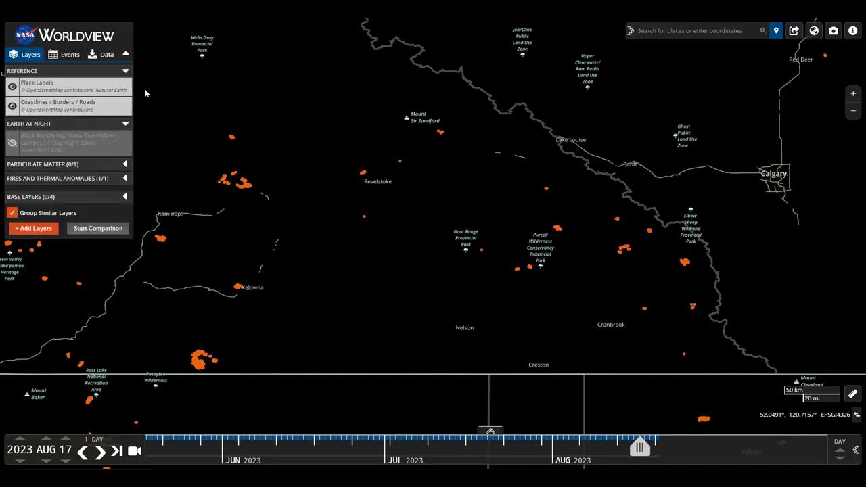
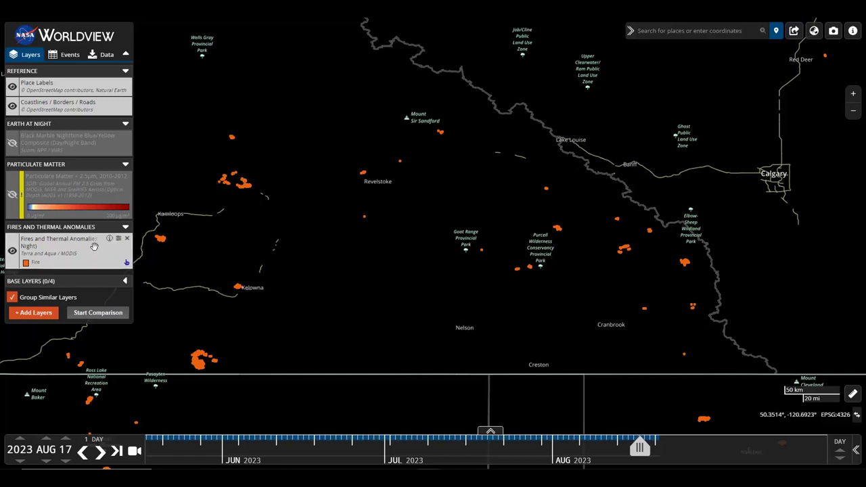
# Step: Expand the Base Layers group and view the NOAA-20 and Suomi NPP true color layers one at a time, hiding each again
pyautogui.click(125, 281)
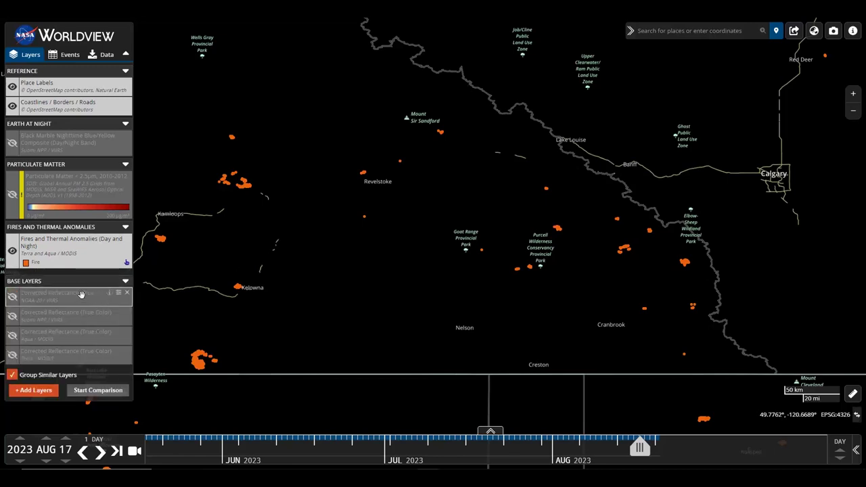
pyautogui.click(13, 298)
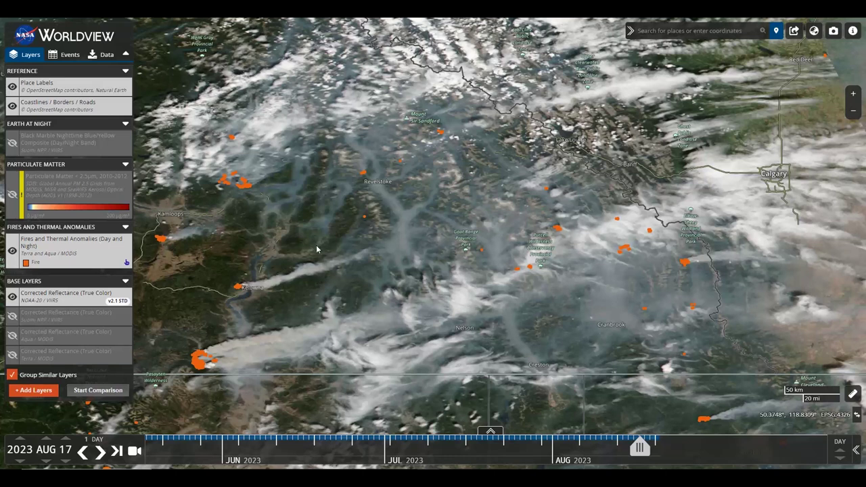
pyautogui.click(13, 299)
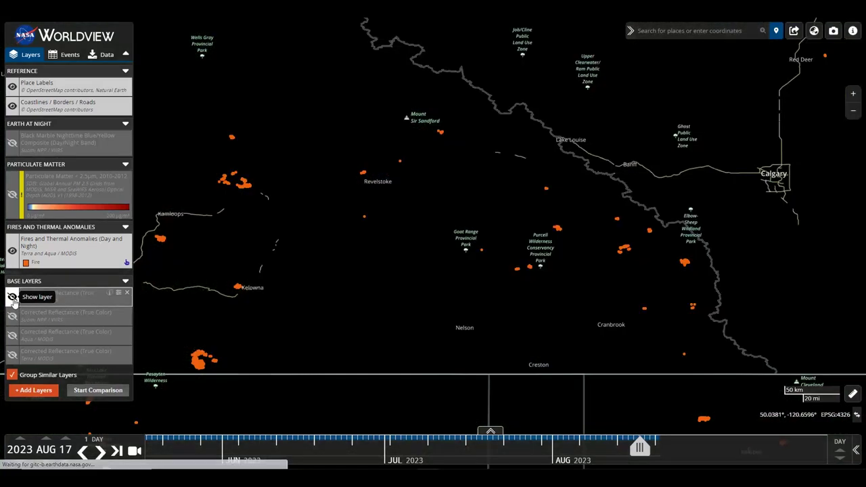
pyautogui.click(13, 315)
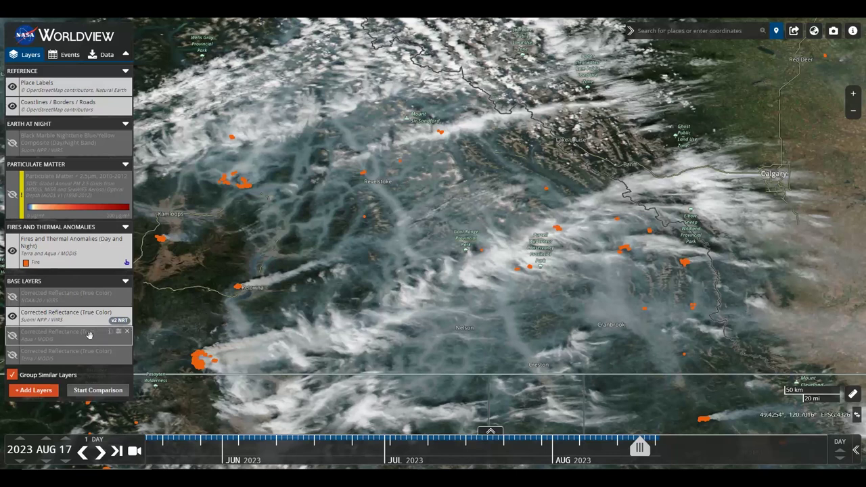
pyautogui.click(12, 315)
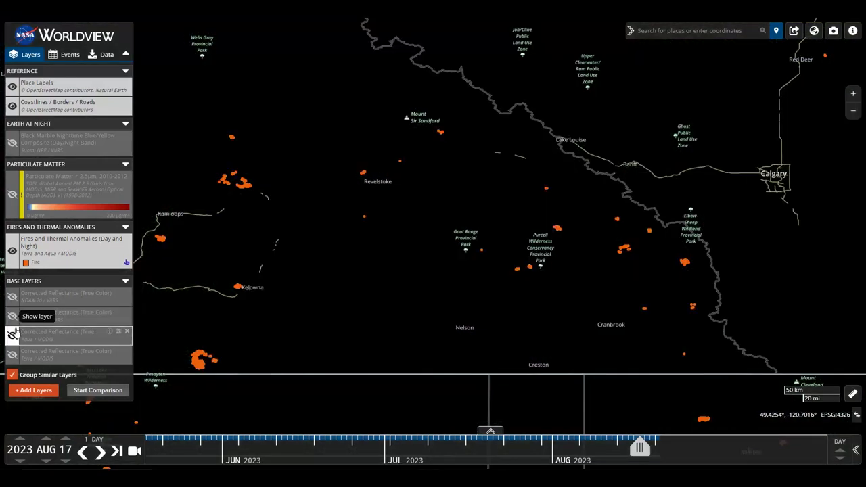
# Step: View the Aqua / MODIS true color layer, hide it, and display the Terra / MODIS Corrected Reflectance layer instead
pyautogui.click(12, 335)
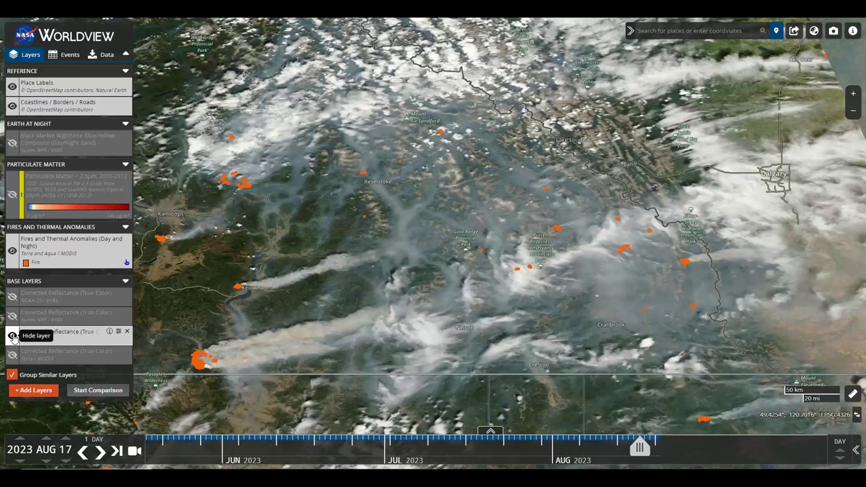
pyautogui.click(12, 336)
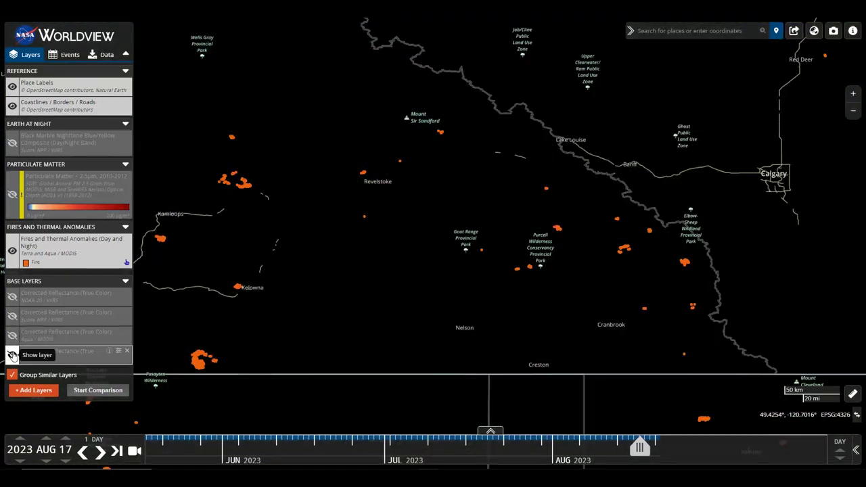
pyautogui.click(12, 355)
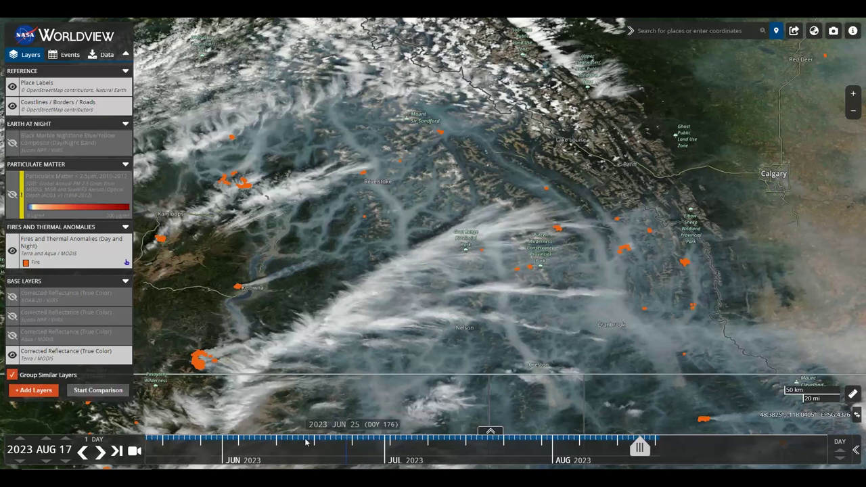
# Step: Step the map imagery day by day from 2023 AUG 17 to AUG 20 and back to AUG 17
pyautogui.click(100, 452)
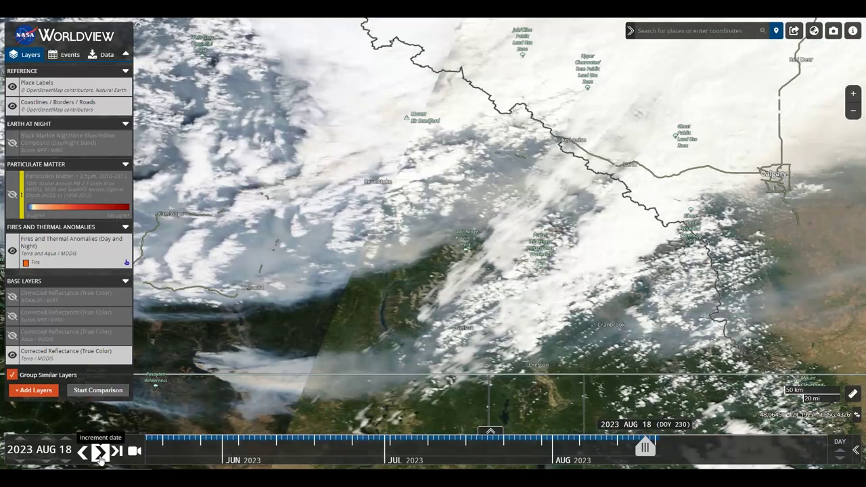
pyautogui.click(99, 451)
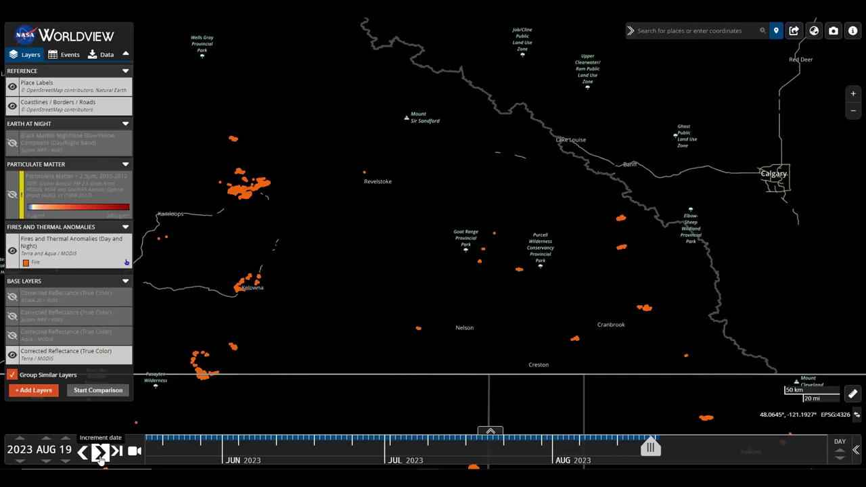
pyautogui.click(100, 453)
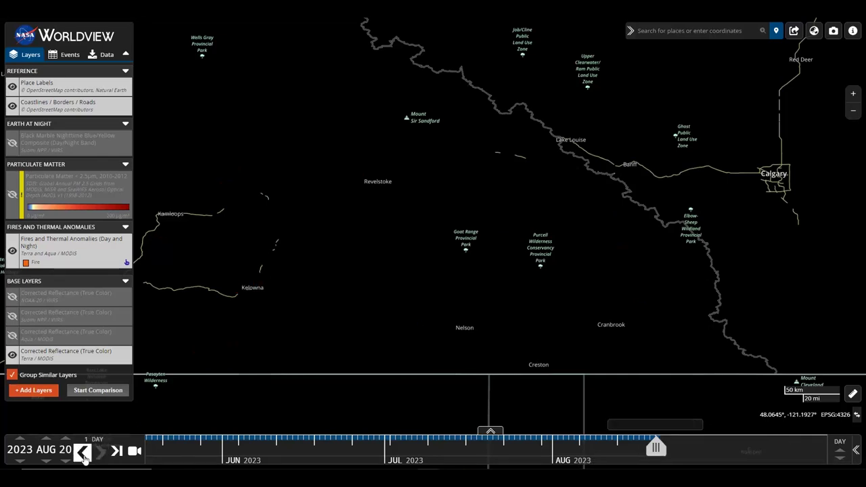
pyautogui.click(82, 453)
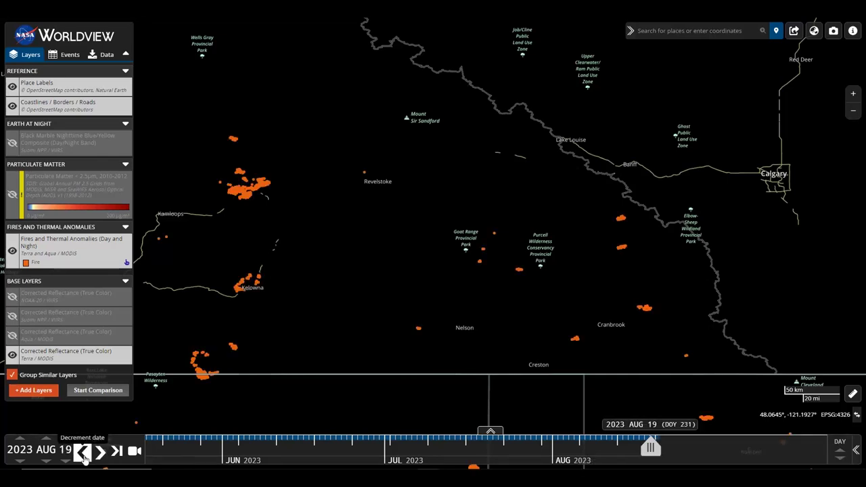
pyautogui.click(82, 453)
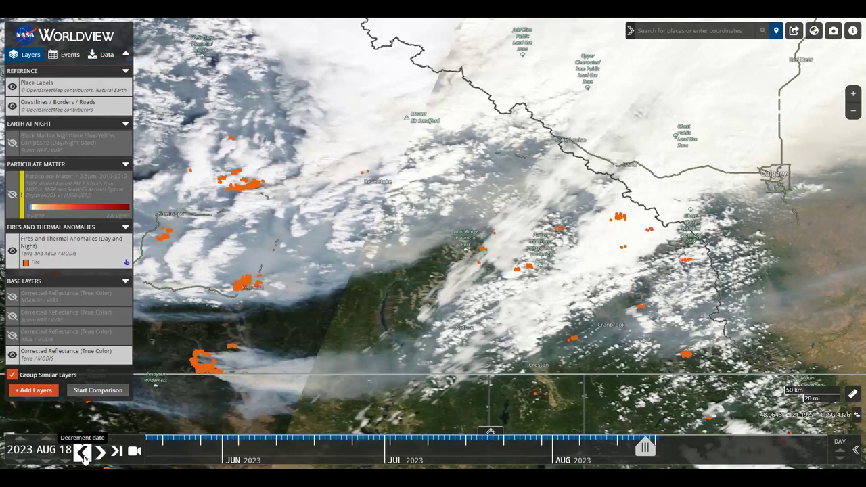
pyautogui.click(84, 454)
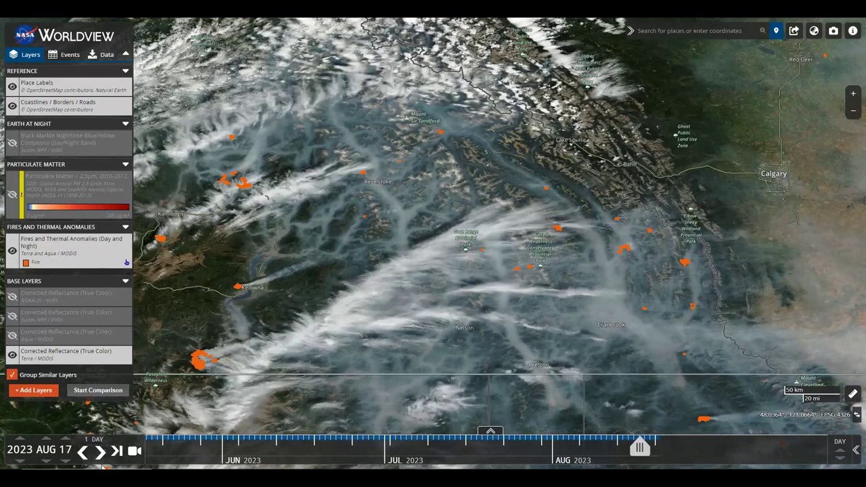
# Step: Advance the imagery to 2023 AUG 20 again, compare the preceding days, and set the map date to AUG 18
pyautogui.click(104, 459)
pyautogui.click(105, 459)
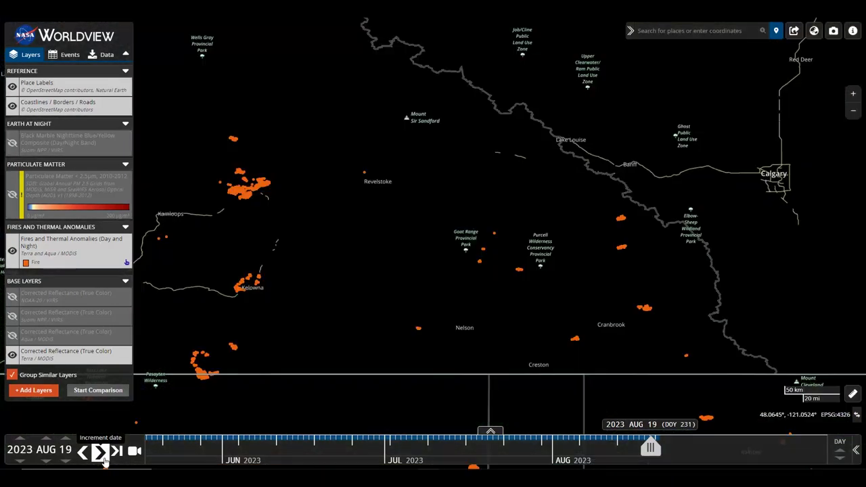
pyautogui.click(102, 453)
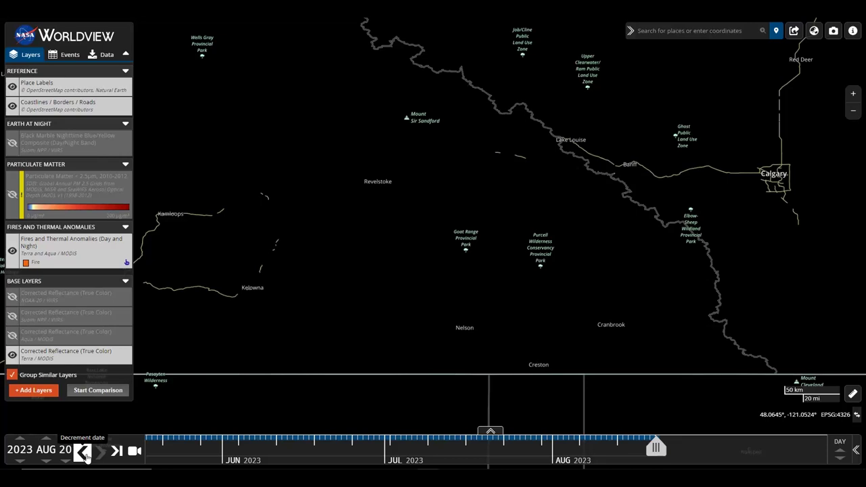
pyautogui.click(83, 453)
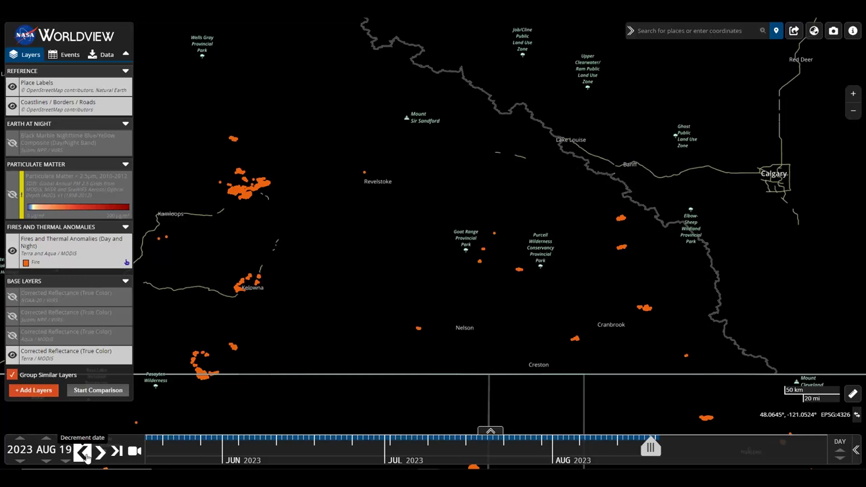
pyautogui.click(83, 452)
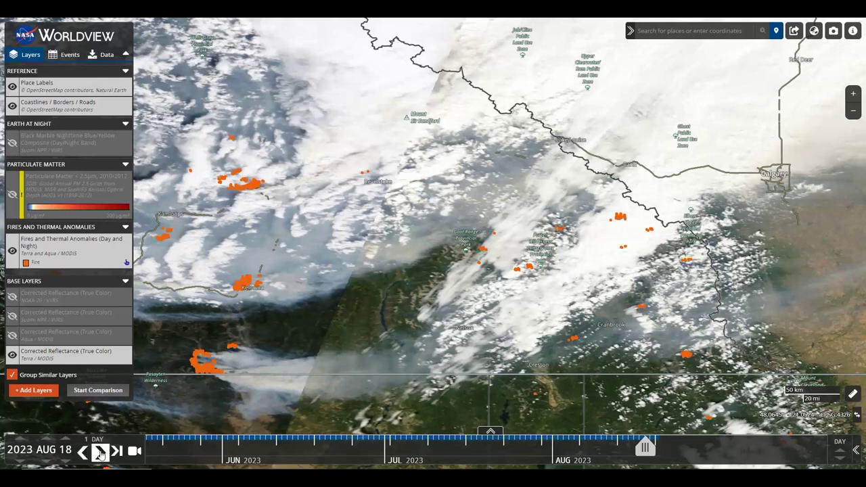
pyautogui.click(99, 453)
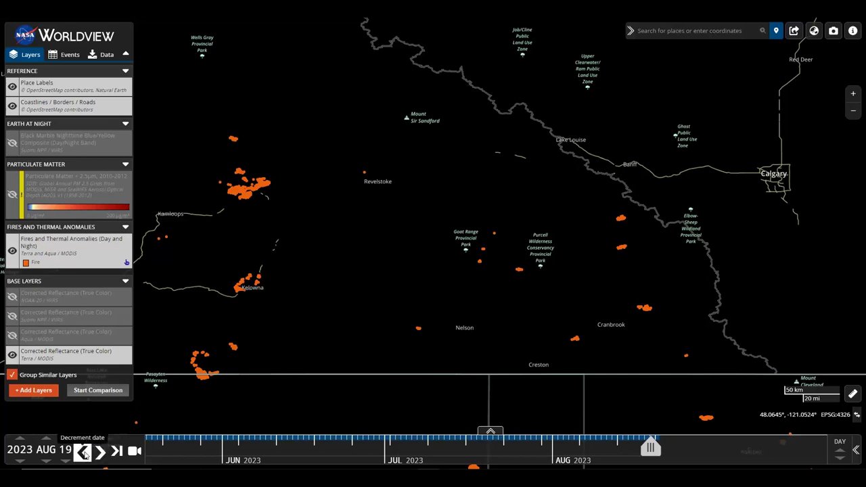
pyautogui.click(82, 452)
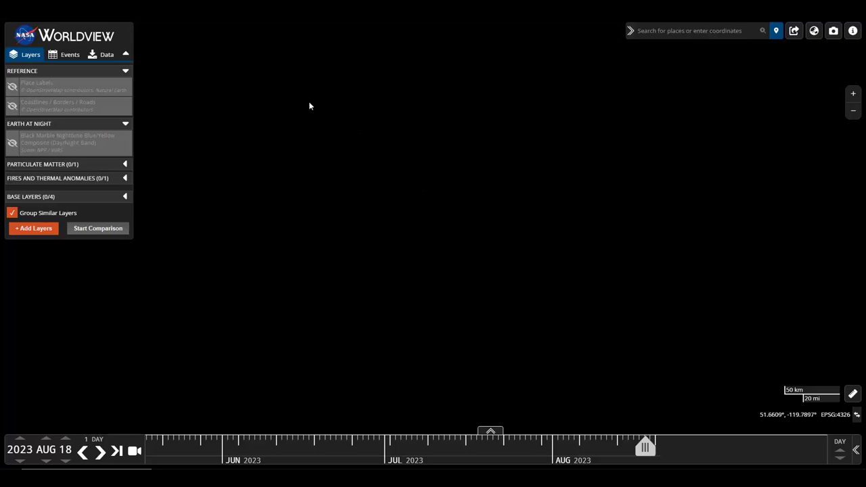
# Step: Show the Place Labels and Coastlines / Borders / Roads reference layers on the map
pyautogui.moveTo(95, 91)
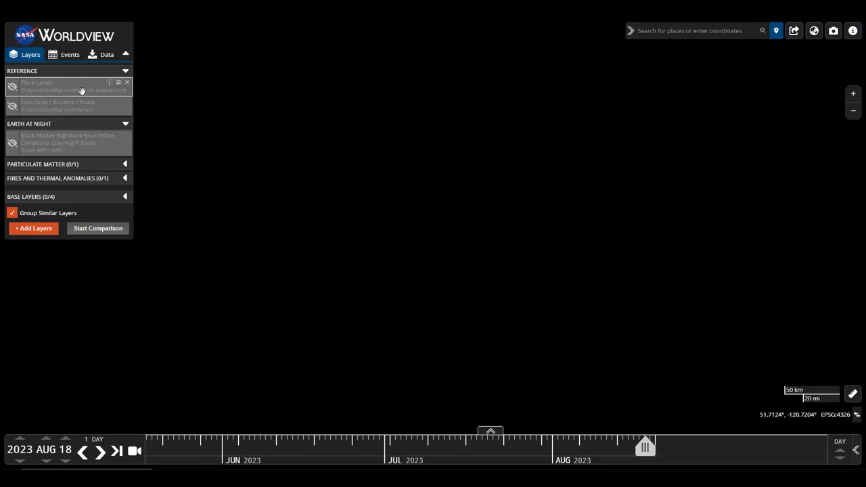
pyautogui.click(12, 88)
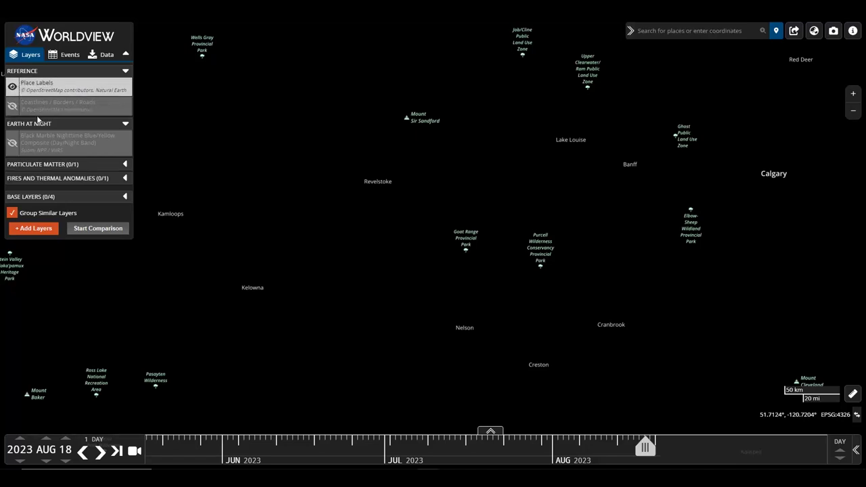
pyautogui.click(12, 106)
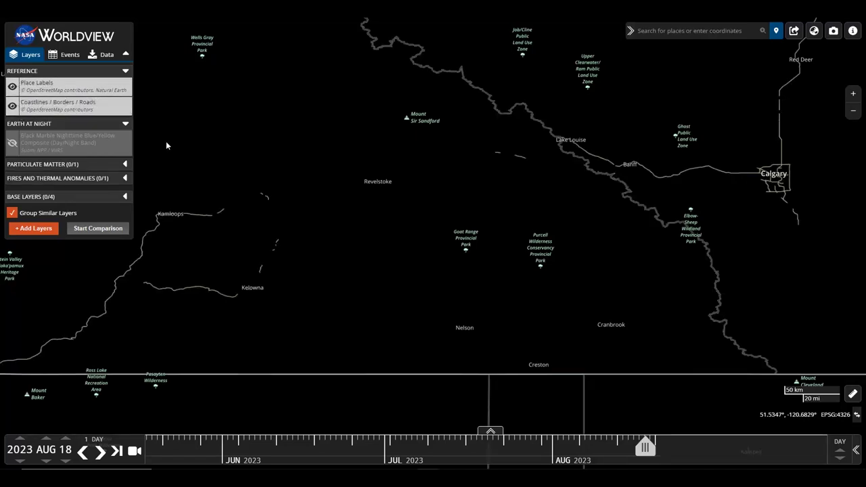
# Step: Show the Black Marble Nighttime Blue/Yellow Composite layer and the Fires and Thermal Anomalies (Day and Night) layer
pyautogui.click(15, 145)
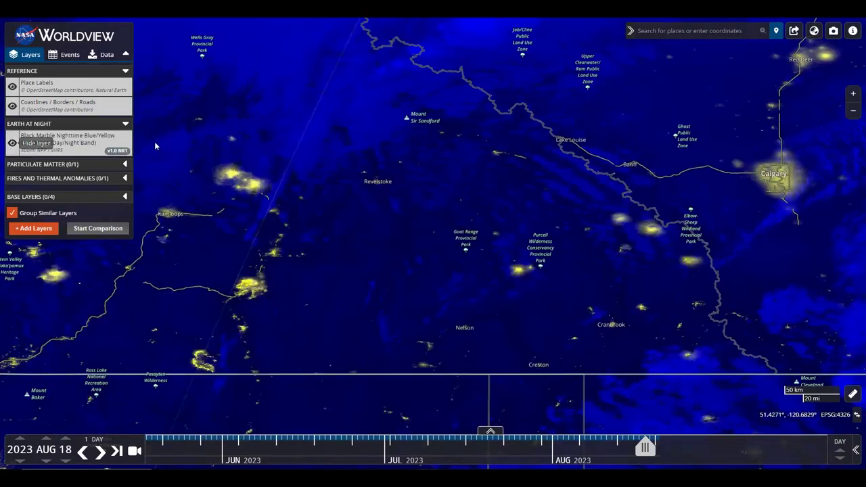
pyautogui.click(125, 178)
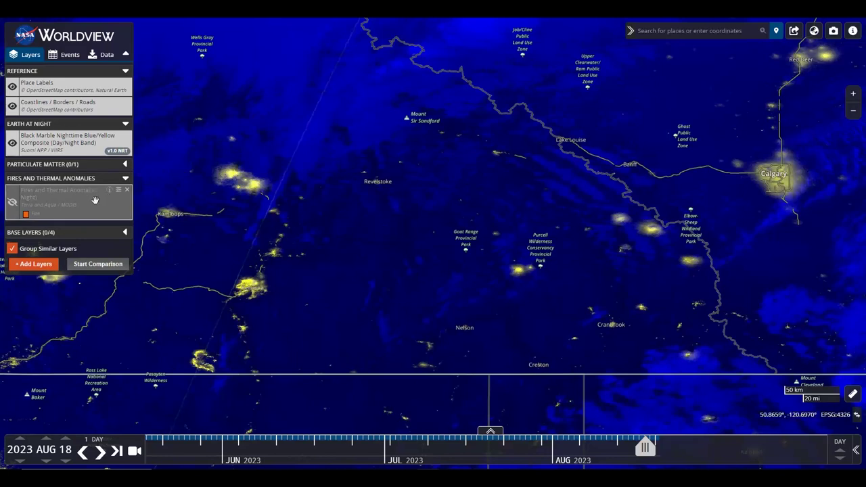
pyautogui.click(13, 203)
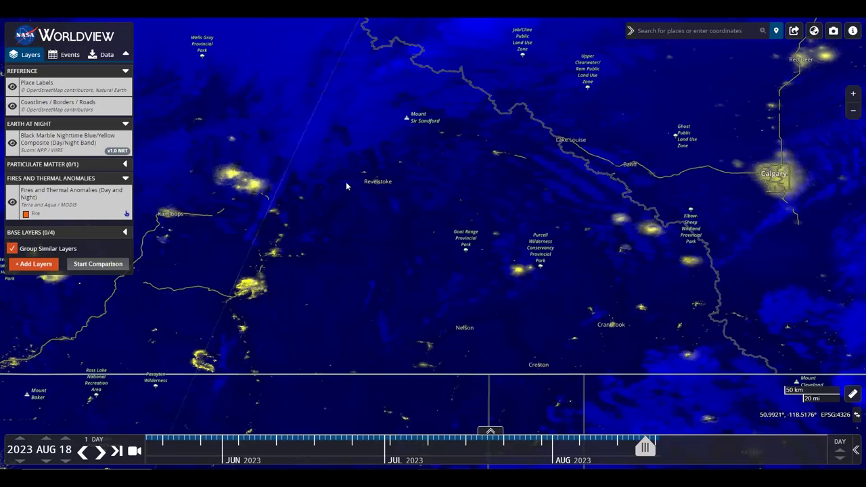
# Step: Collapse the Earth at Night, Reference, and Fires and Thermal Anomalies layer groups, and start a side-by-side date comparison
pyautogui.click(125, 124)
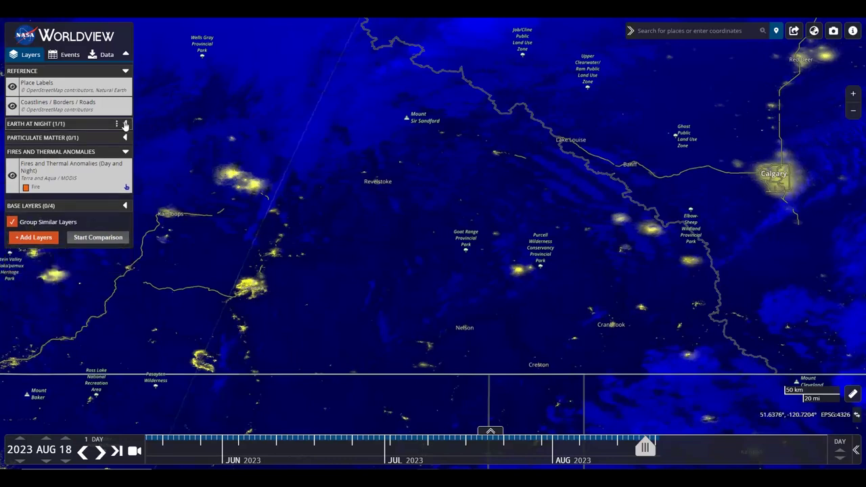
pyautogui.click(126, 72)
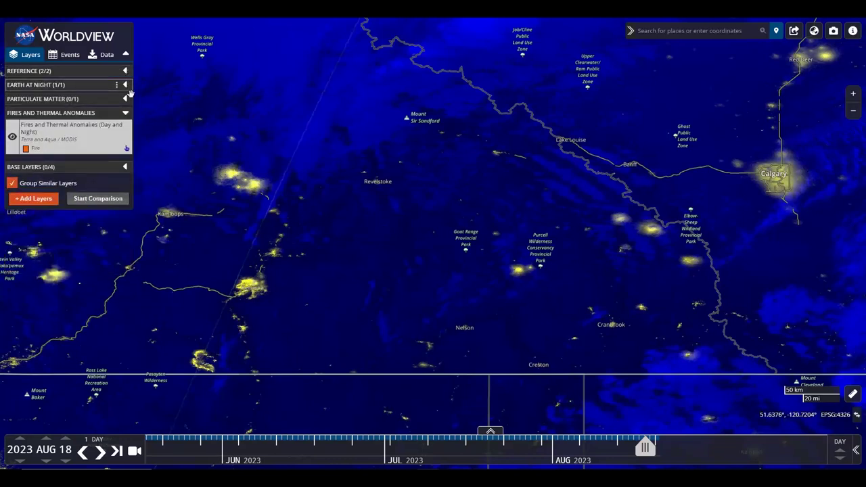
pyautogui.click(125, 113)
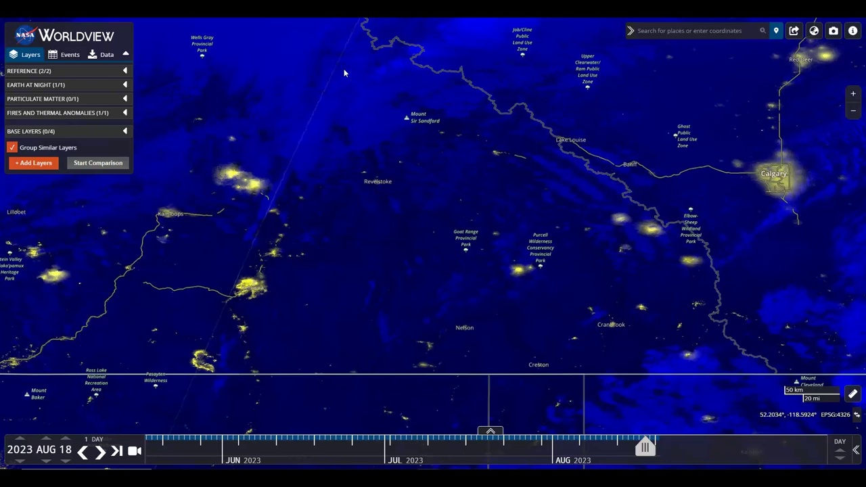
pyautogui.click(107, 166)
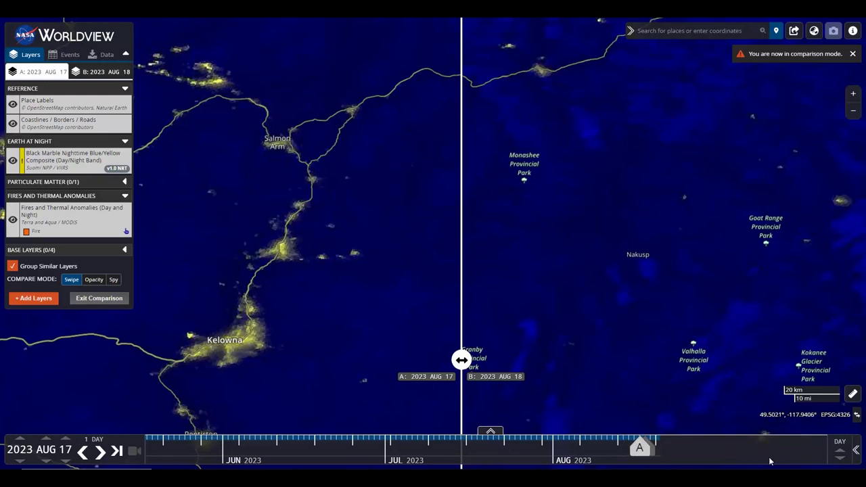
# Step: Shift the date of comparison side A to 2023 AUG 16 and return it to 2023 AUG 17
pyautogui.moveTo(839, 452)
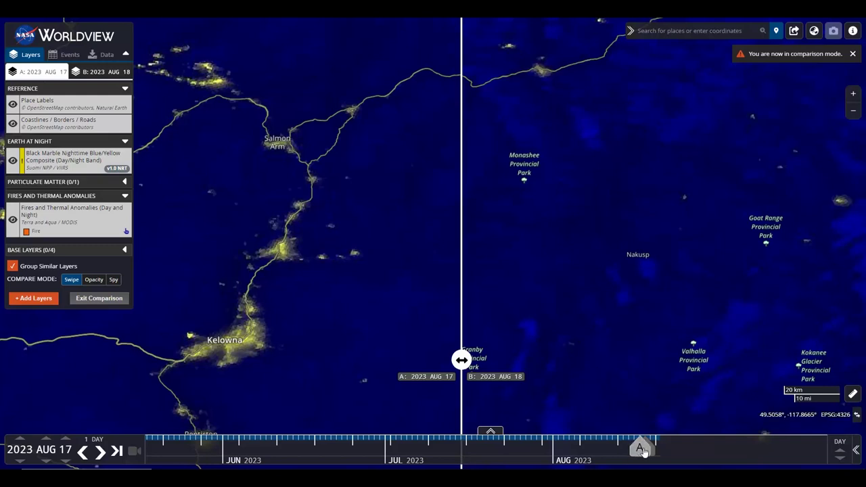
pyautogui.moveTo(642, 452)
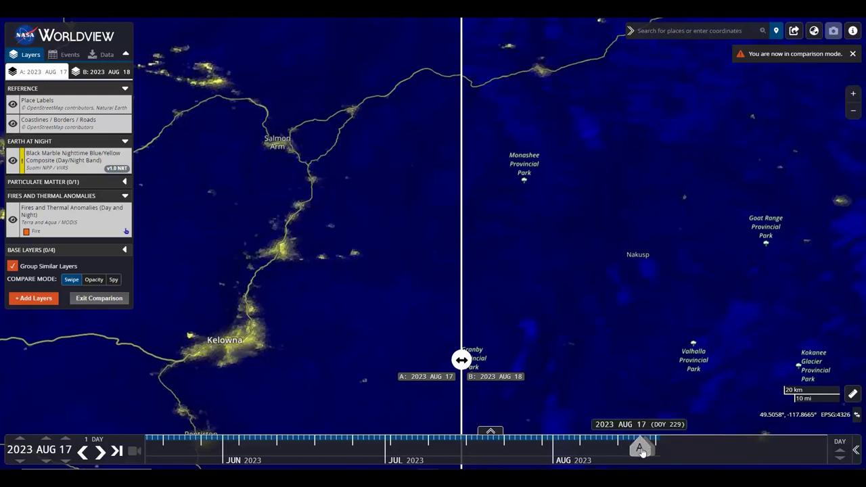
pyautogui.moveTo(642, 452)
pyautogui.mouseDown()
pyautogui.moveTo(628, 451)
pyautogui.moveTo(641, 459)
pyautogui.mouseUp()
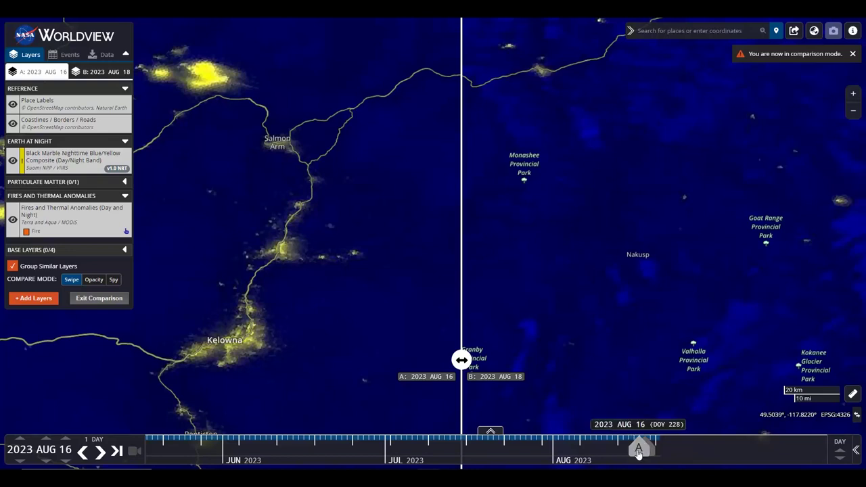
pyautogui.moveTo(639, 450); pyautogui.dragTo(641, 452)
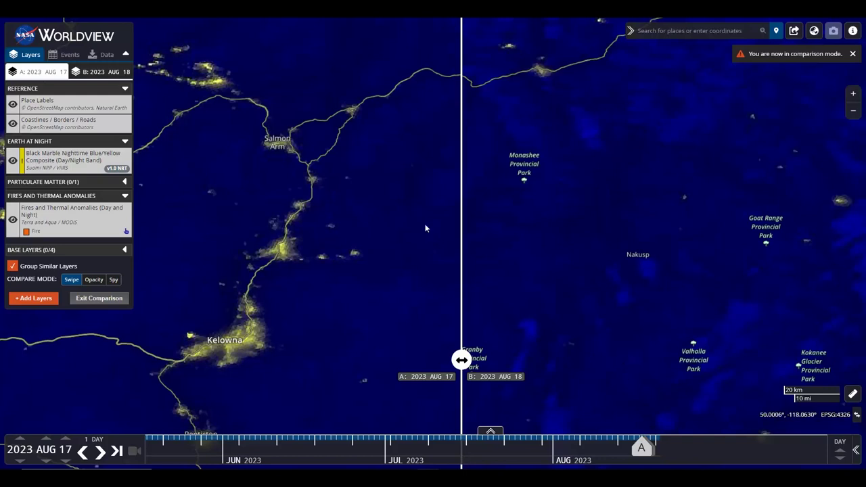
# Step: Collapse the whole layer list and examine the nighttime lights around Kelowna at different zoom levels
pyautogui.click(127, 56)
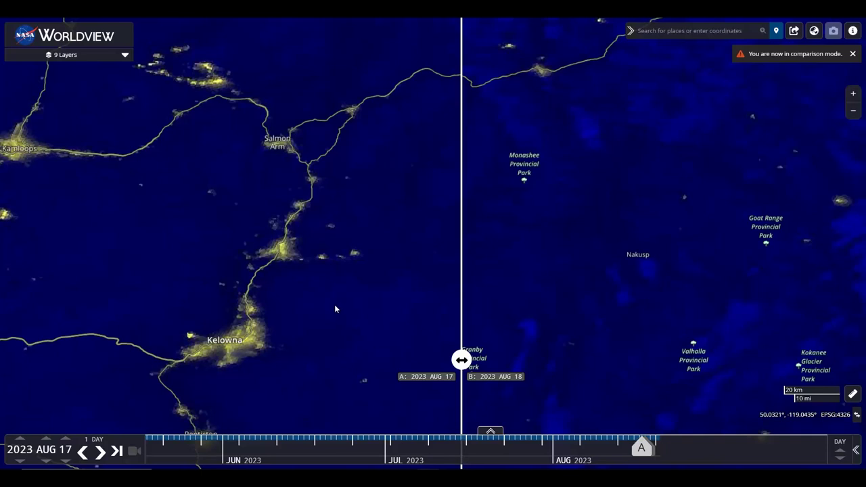
pyautogui.moveTo(336, 302); pyautogui.dragTo(345, 258)
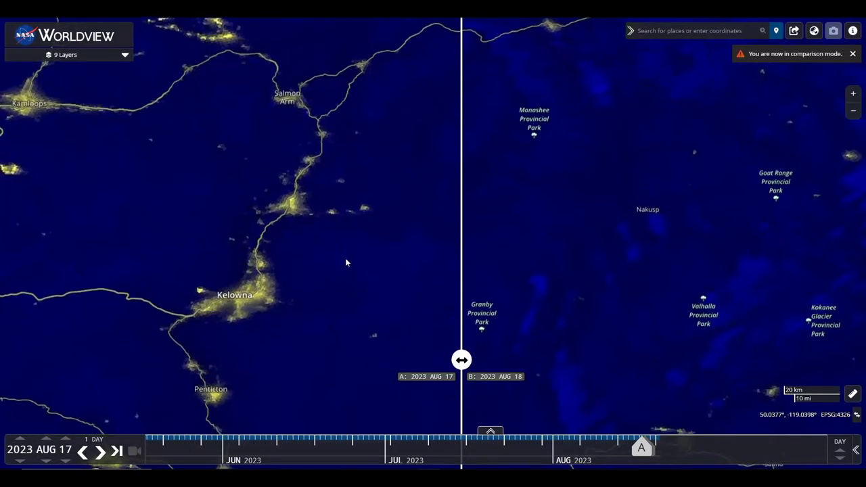
pyautogui.scroll(2, 350, 275)
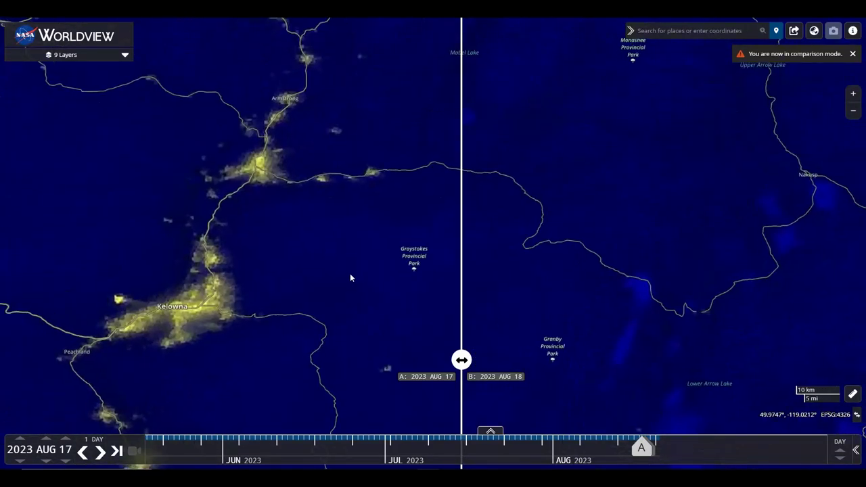
pyautogui.scroll(-2, 350, 278)
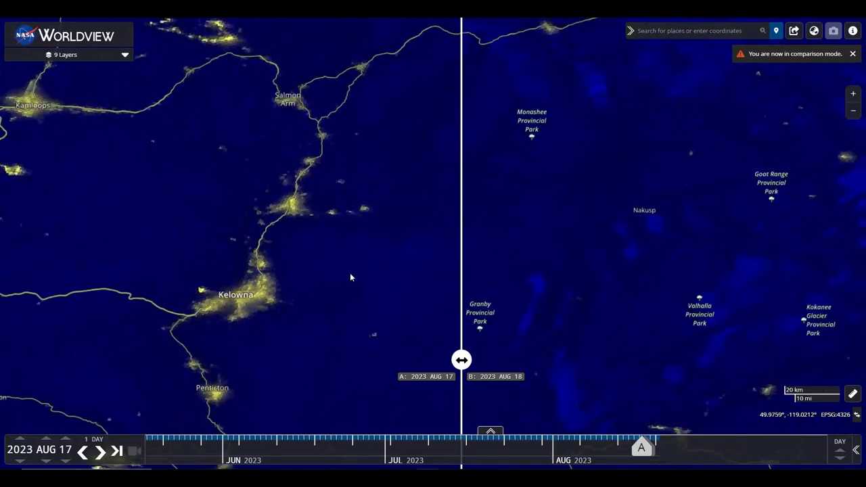
# Step: Expand the layer list, read the Black Marble layer's zoom notice, and examine that layer around Kelowna from wide to close range
pyautogui.click(124, 54)
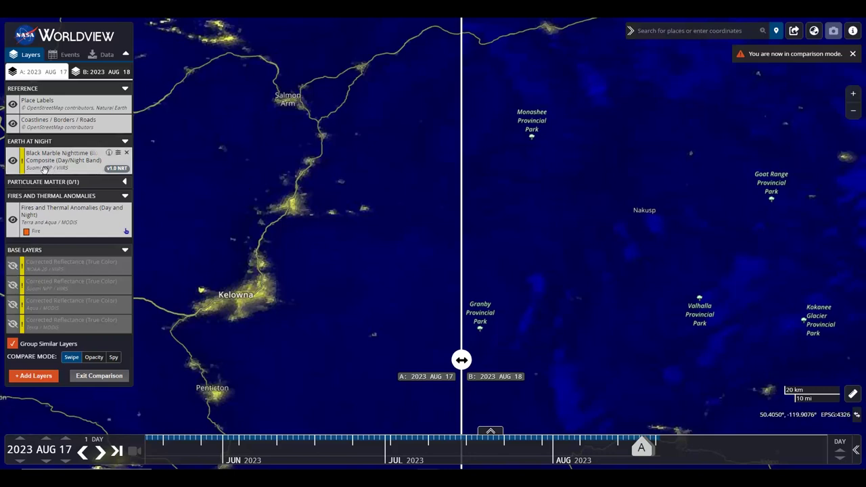
pyautogui.moveTo(22, 169)
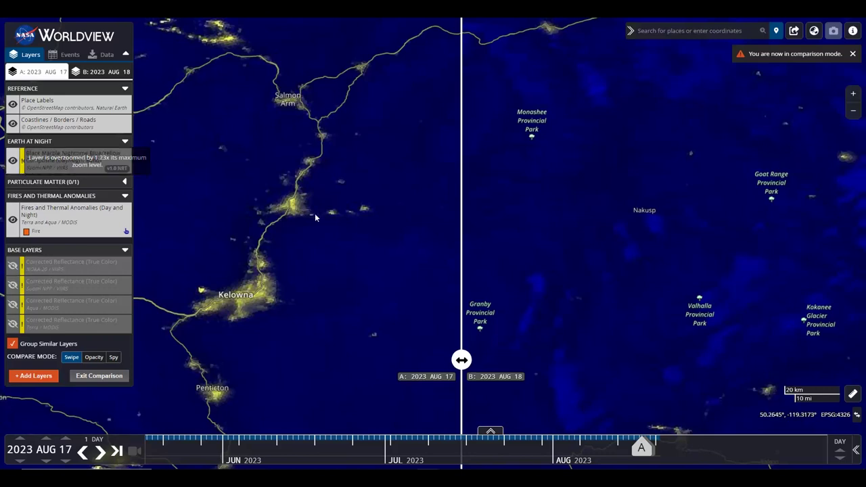
pyautogui.scroll(-2, 315, 213)
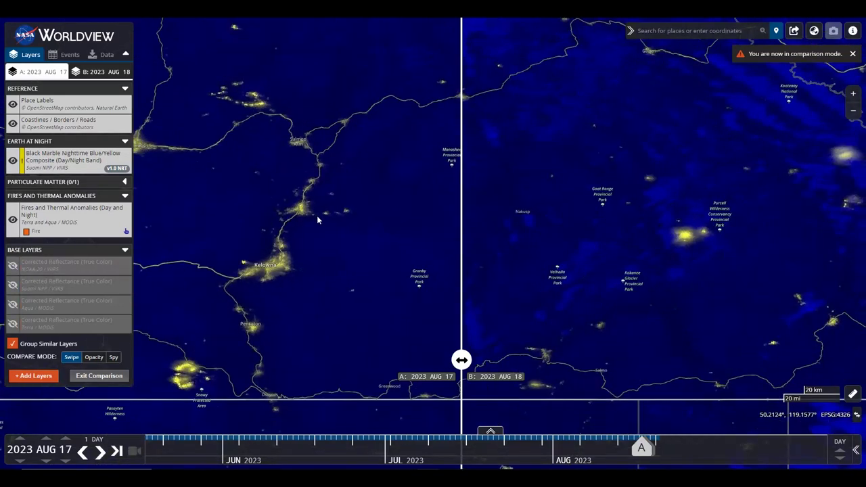
pyautogui.scroll(-2, 317, 215)
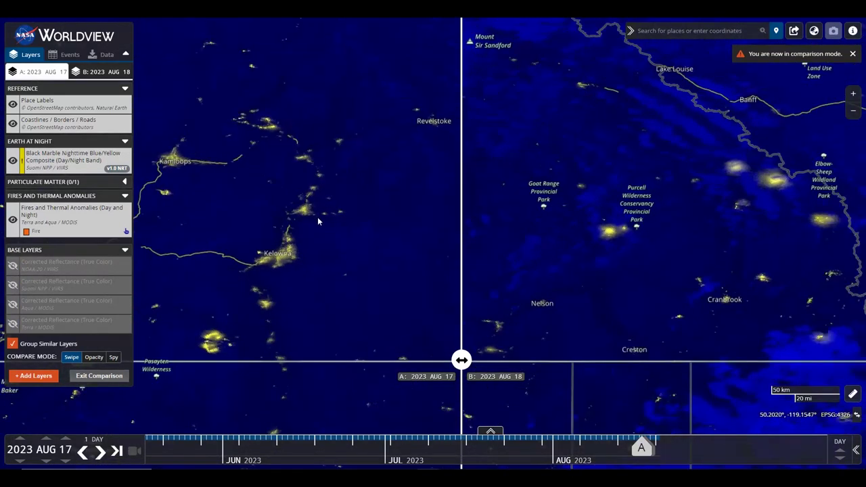
pyautogui.scroll(-1, 317, 216)
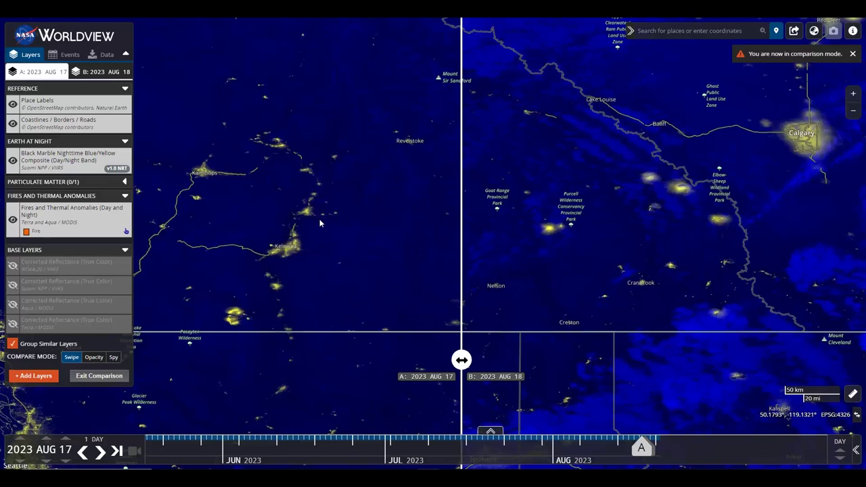
pyautogui.scroll(3, 327, 226)
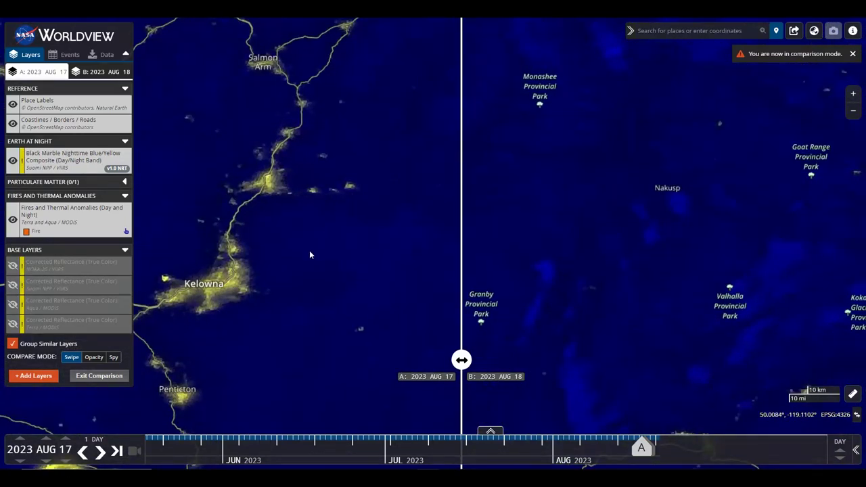
pyautogui.moveTo(309, 250); pyautogui.dragTo(347, 236)
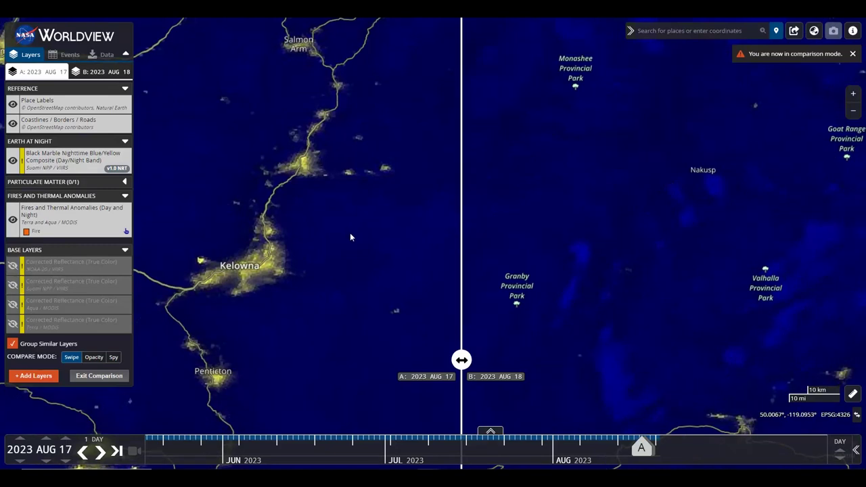
pyautogui.scroll(2, 350, 232)
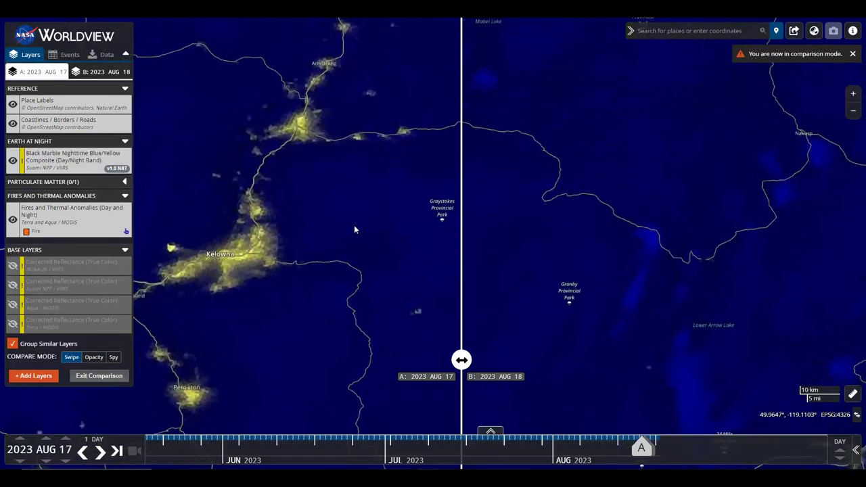
pyautogui.moveTo(353, 230); pyautogui.dragTo(365, 216)
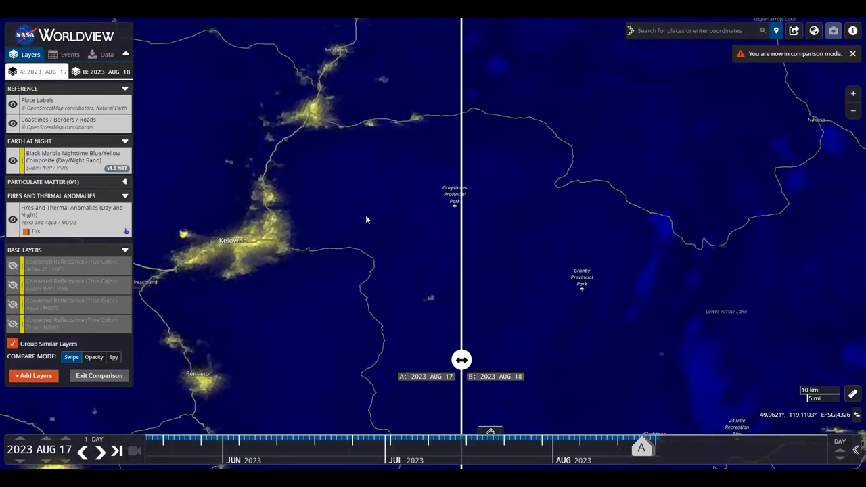
# Step: Hide the layer list and sweep the swipe divider back and forth across Kelowna to compare AUG 17 with AUG 18
pyautogui.click(125, 55)
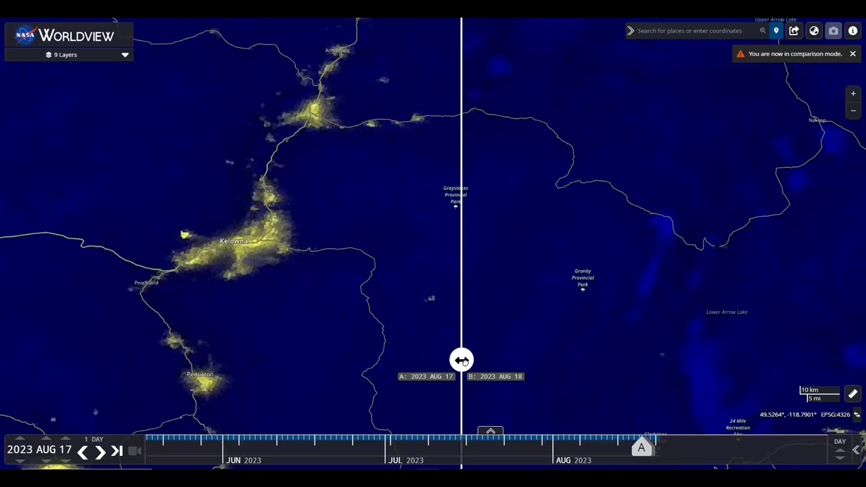
pyautogui.moveTo(463, 360); pyautogui.dragTo(253, 393)
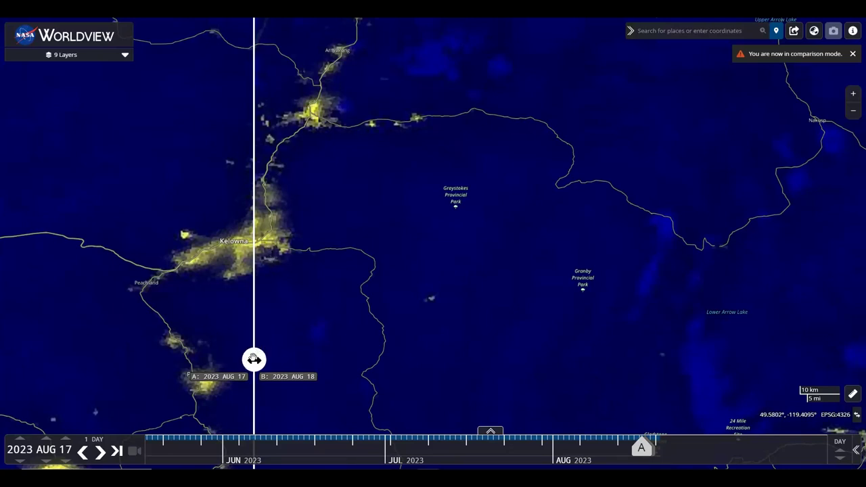
pyautogui.moveTo(254, 360); pyautogui.dragTo(233, 365)
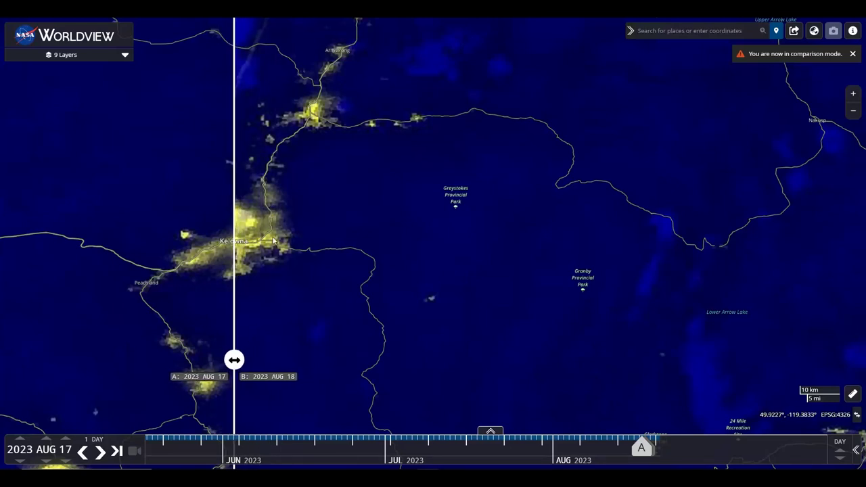
pyautogui.moveTo(234, 363); pyautogui.dragTo(276, 359)
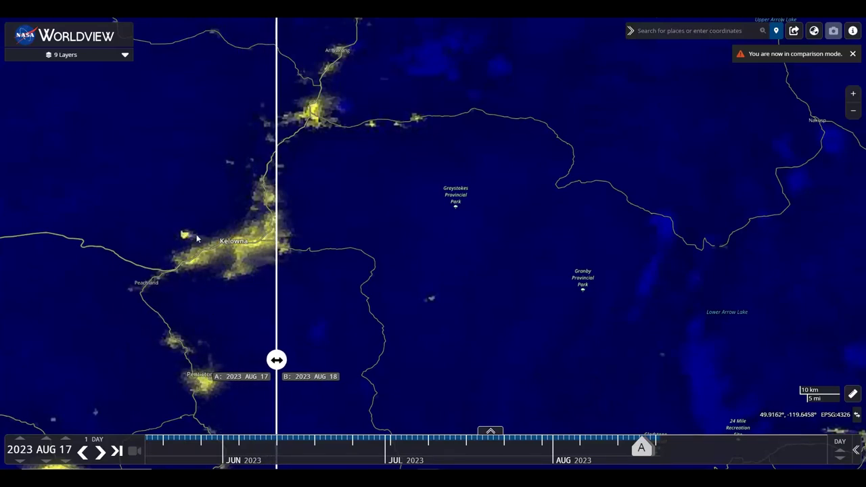
pyautogui.moveTo(278, 360); pyautogui.dragTo(155, 360)
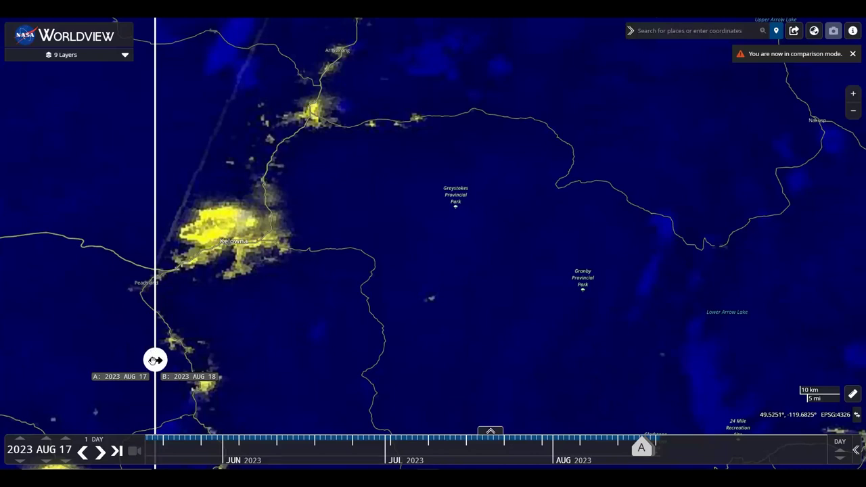
pyautogui.moveTo(154, 360); pyautogui.dragTo(357, 365)
# Step: Compare the AUG 17 and AUG 18 night imagery across the wider Kamloops, Salmon Arm and Kelowna area with the swipe divider
pyautogui.scroll(-2, 433, 318)
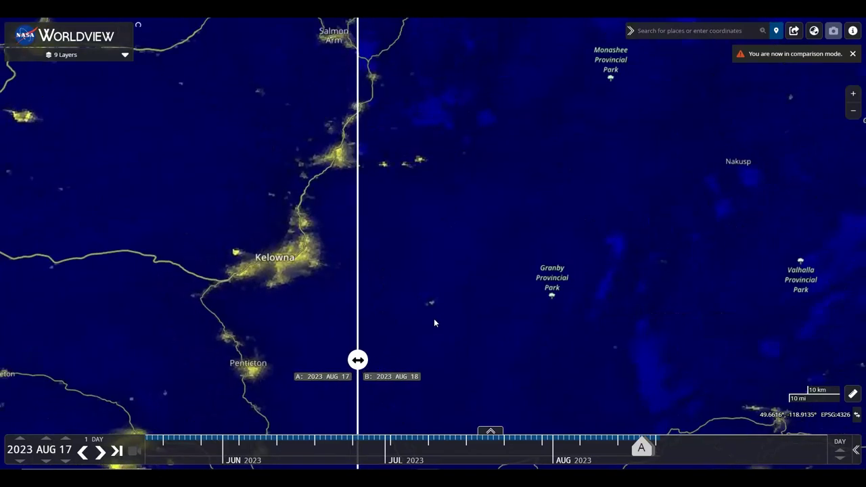
pyautogui.scroll(-2, 449, 278)
pyautogui.moveTo(466, 235); pyautogui.dragTo(453, 319)
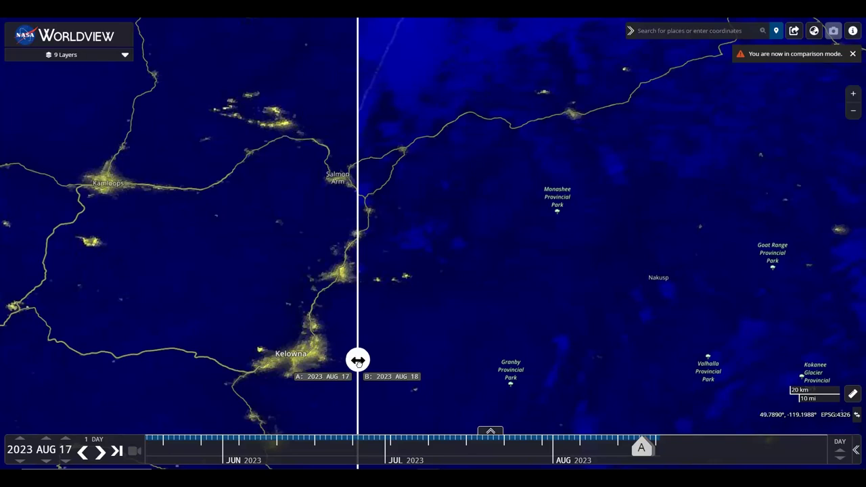
pyautogui.moveTo(358, 362); pyautogui.dragTo(173, 345)
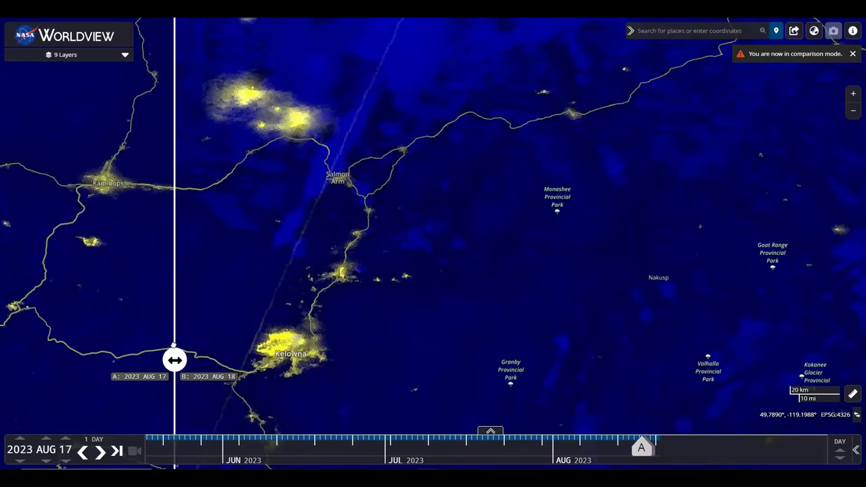
pyautogui.moveTo(174, 345); pyautogui.dragTo(192, 357)
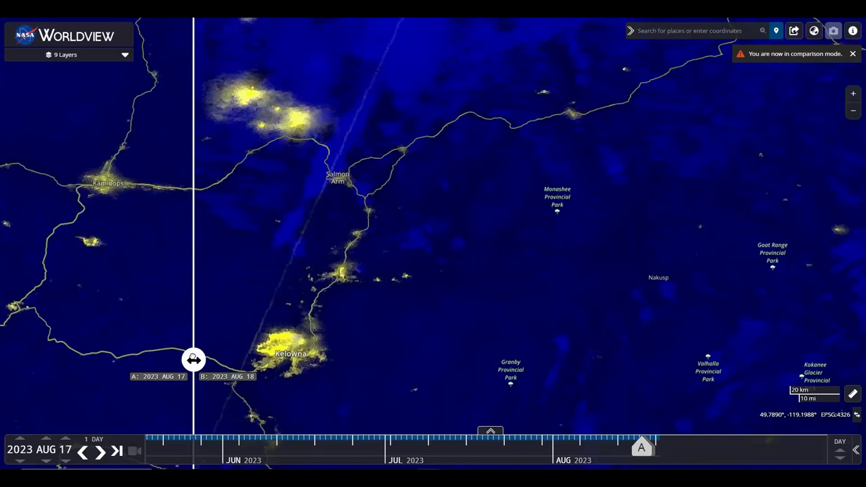
pyautogui.moveTo(192, 358); pyautogui.dragTo(163, 360)
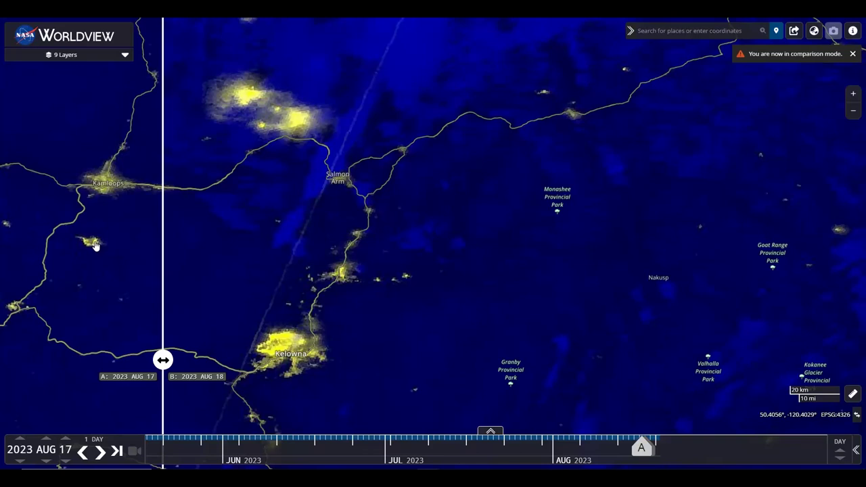
pyautogui.moveTo(163, 359); pyautogui.dragTo(120, 353)
pyautogui.moveTo(146, 350); pyautogui.dragTo(60, 360)
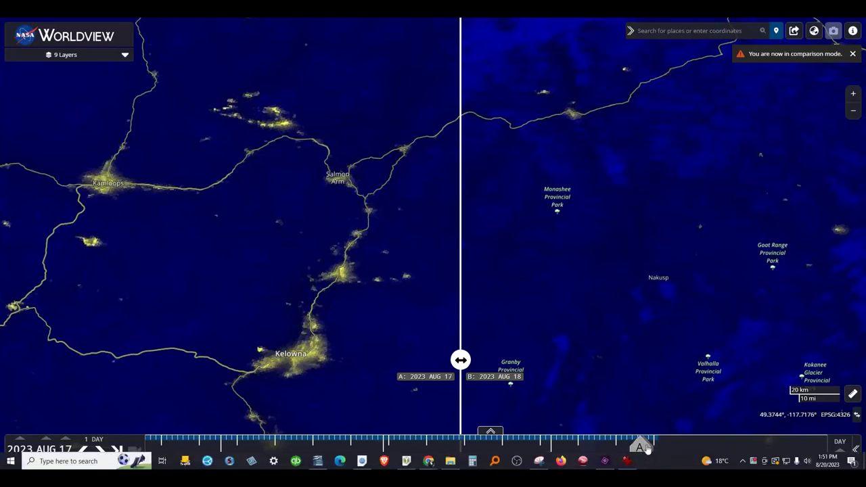
# Step: Hide the Black Marble Nighttime Blue/Yellow Composite layer on comparison side A and make side B (2023 AUG 18) active
pyautogui.click(125, 54)
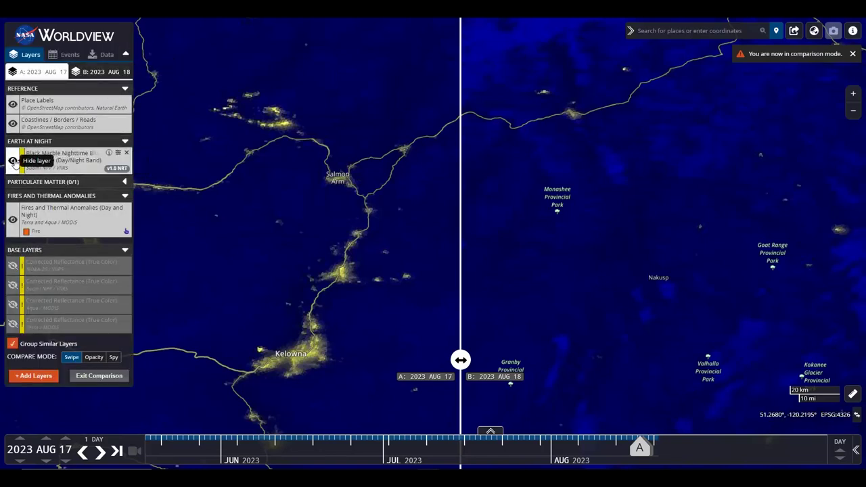
pyautogui.click(13, 161)
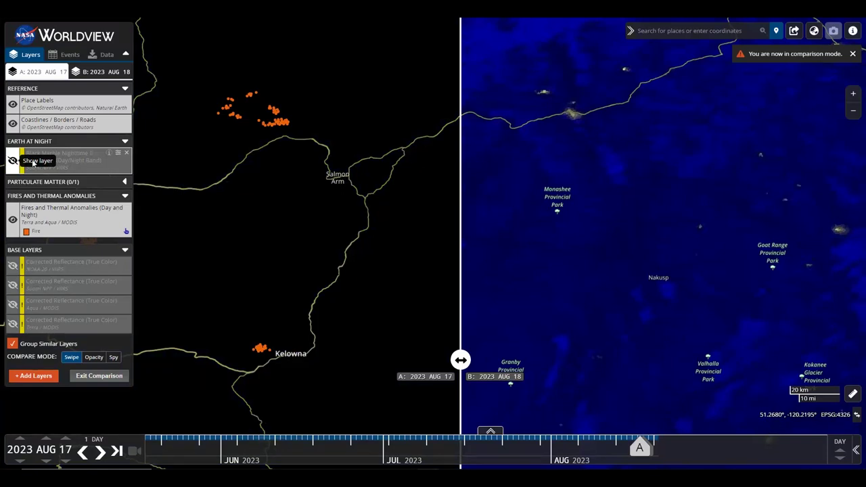
pyautogui.click(647, 448)
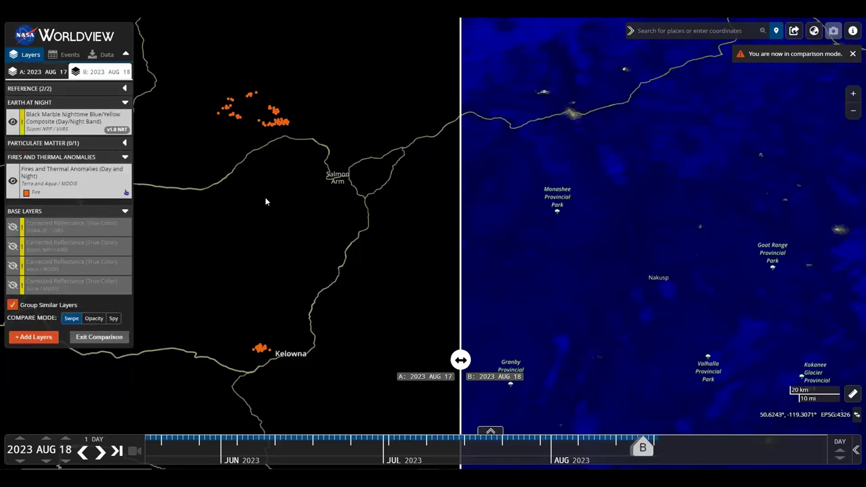
# Step: Hide the Black Marble Nighttime layer on comparison side B and collapse the Fires and Thermal Anomalies, Earth at Night and Base Layers groups
pyautogui.click(12, 181)
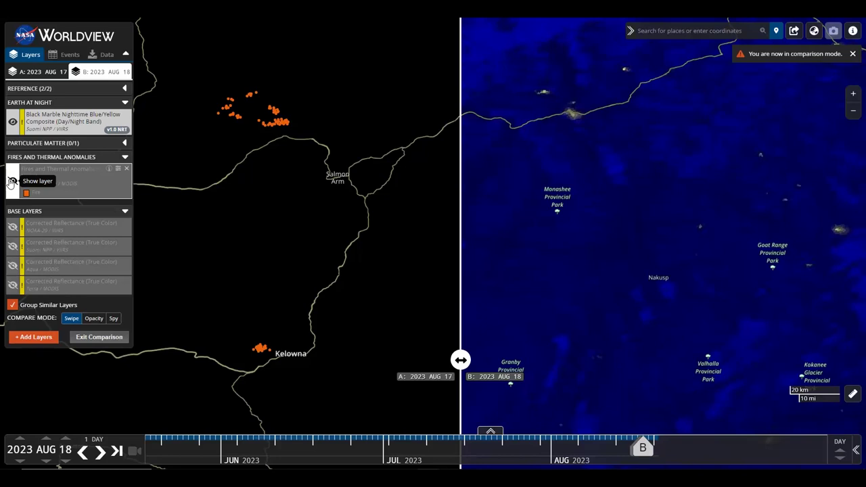
pyautogui.click(12, 181)
pyautogui.click(12, 122)
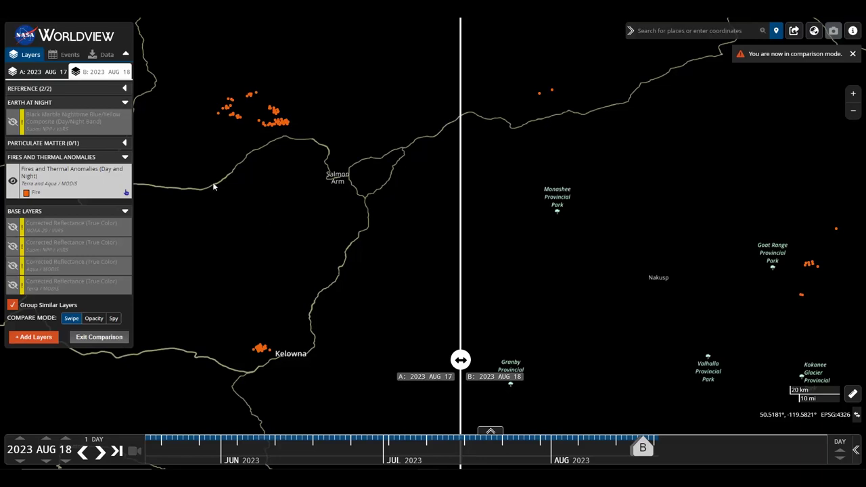
pyautogui.click(125, 157)
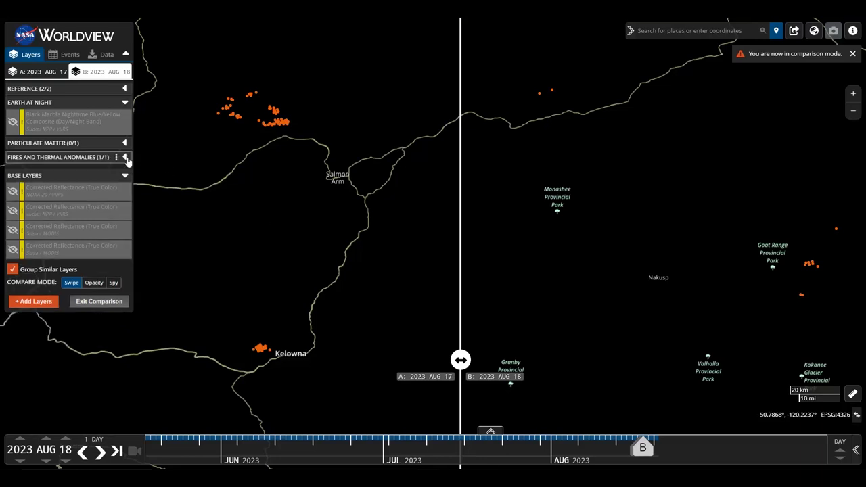
pyautogui.click(125, 102)
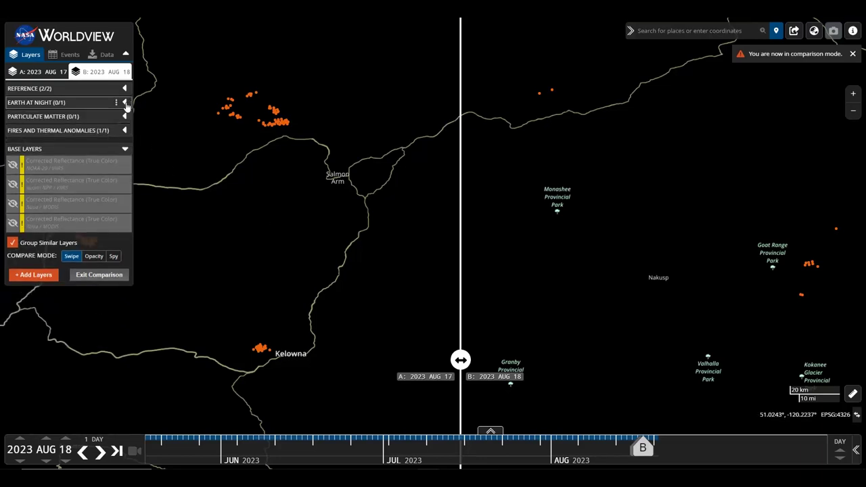
pyautogui.click(125, 148)
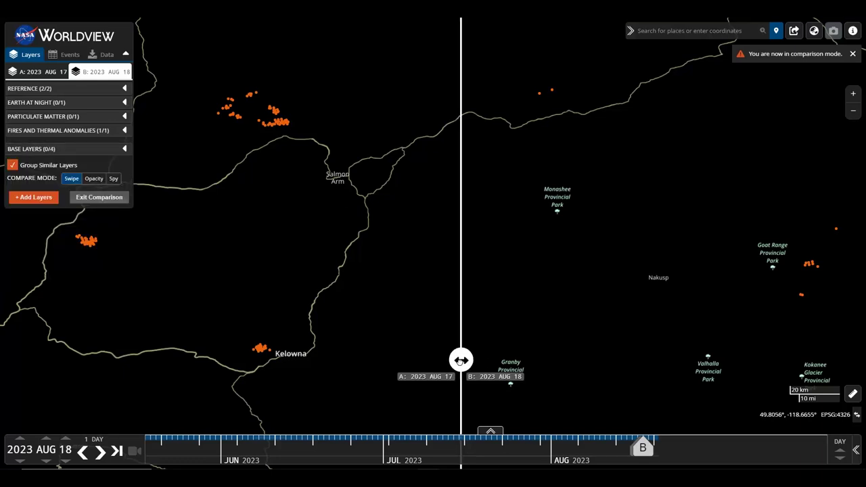
# Step: Sweep the swipe divider across Kelowna, Salmon Arm and the eastern parks to compare fire detections between AUG 17 and AUG 18
pyautogui.moveTo(460, 360); pyautogui.dragTo(759, 362)
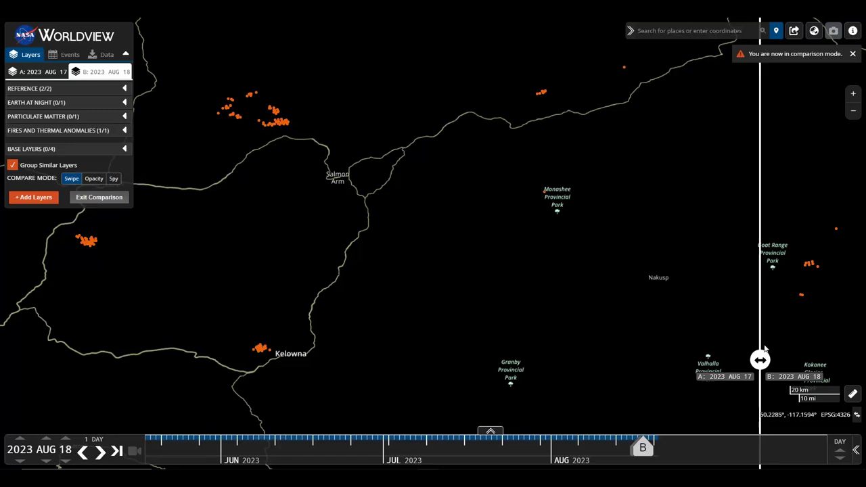
pyautogui.moveTo(760, 360)
pyautogui.mouseDown()
pyautogui.moveTo(852, 360)
pyautogui.moveTo(757, 359)
pyautogui.mouseUp()
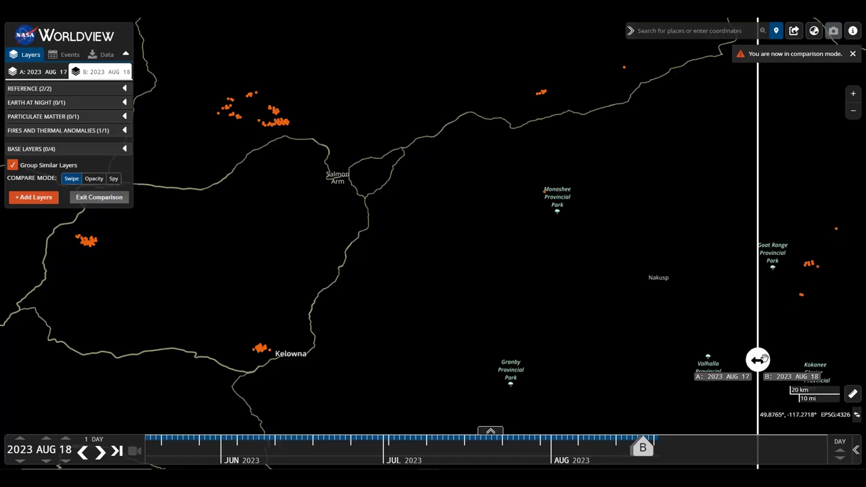
pyautogui.moveTo(757, 360)
pyautogui.mouseDown()
pyautogui.moveTo(846, 360)
pyautogui.moveTo(765, 359)
pyautogui.mouseUp()
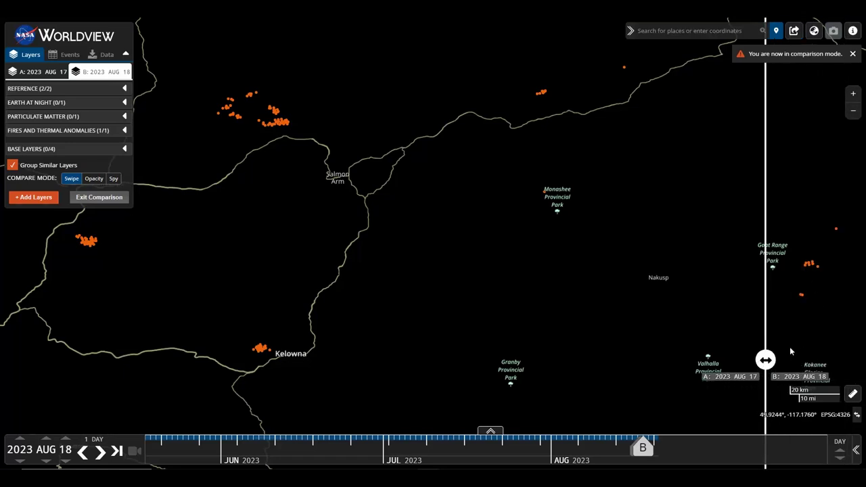
pyautogui.moveTo(765, 362); pyautogui.dragTo(574, 360)
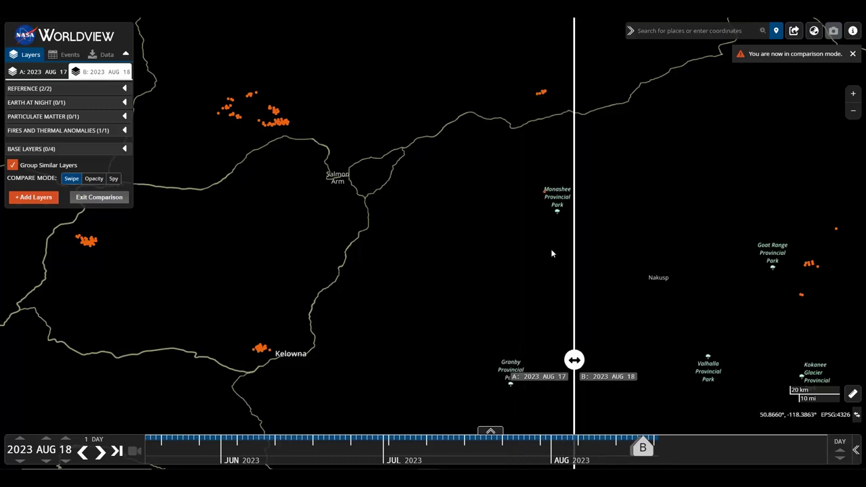
pyautogui.moveTo(574, 361); pyautogui.dragTo(349, 356)
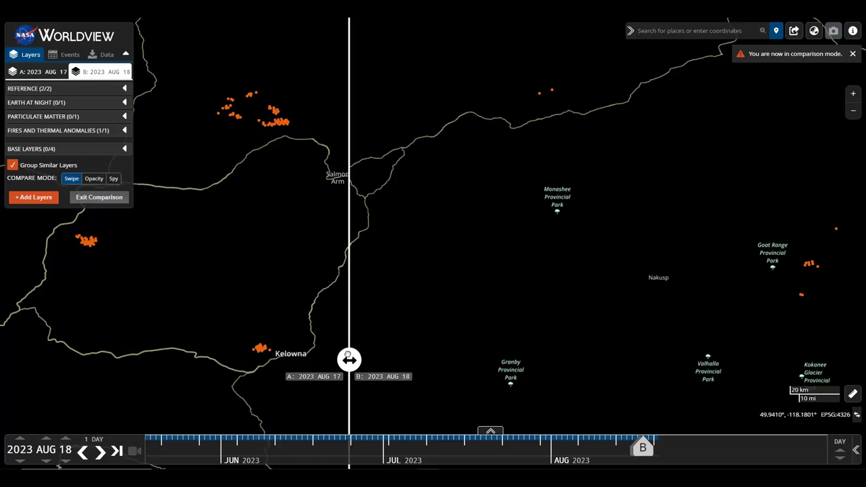
pyautogui.moveTo(348, 355); pyautogui.dragTo(426, 406)
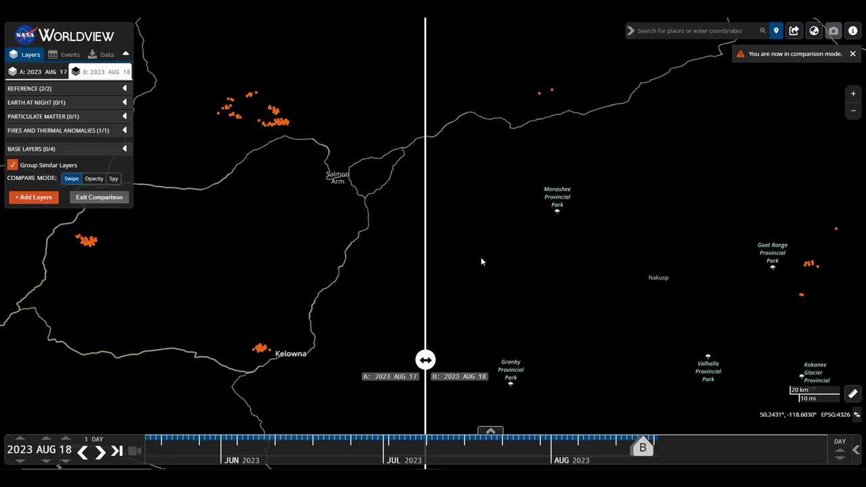
pyautogui.moveTo(426, 360); pyautogui.dragTo(201, 369)
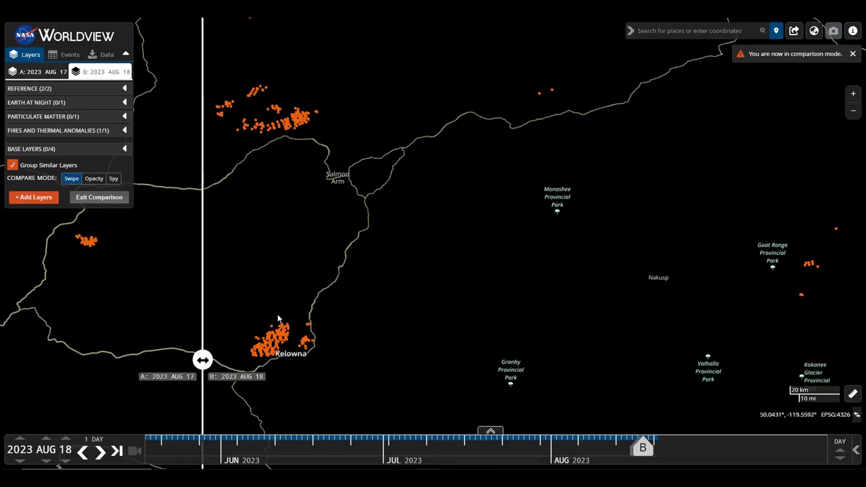
pyautogui.moveTo(206, 361); pyautogui.dragTo(399, 360)
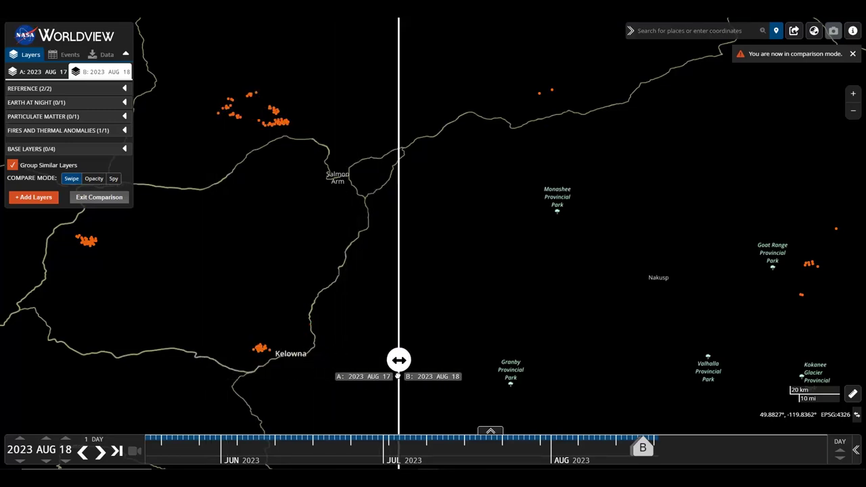
# Step: Show the NOAA-20 / VIIRS Corrected Reflectance (True Color) base layer on both comparison sides, A and B
pyautogui.click(629, 451)
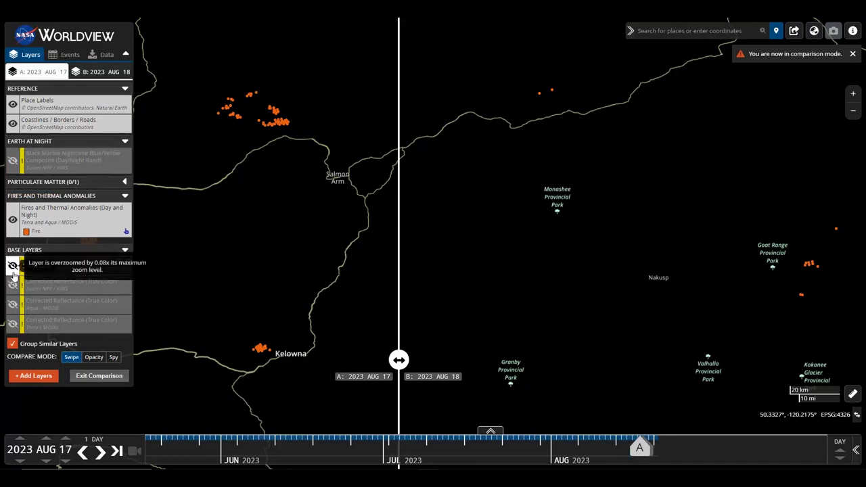
pyautogui.click(12, 266)
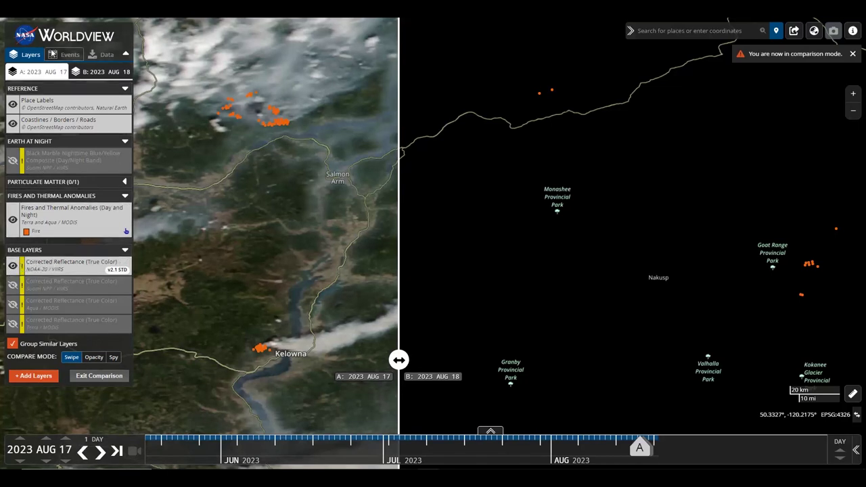
pyautogui.click(125, 55)
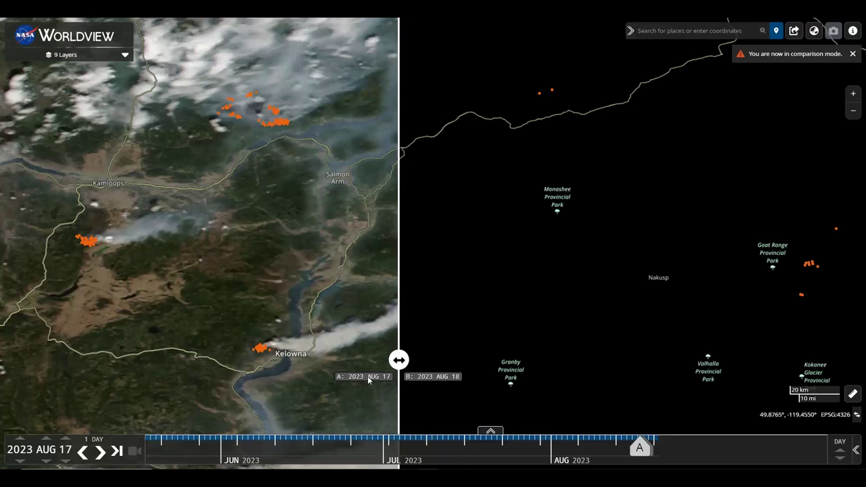
pyautogui.moveTo(401, 361); pyautogui.dragTo(199, 359)
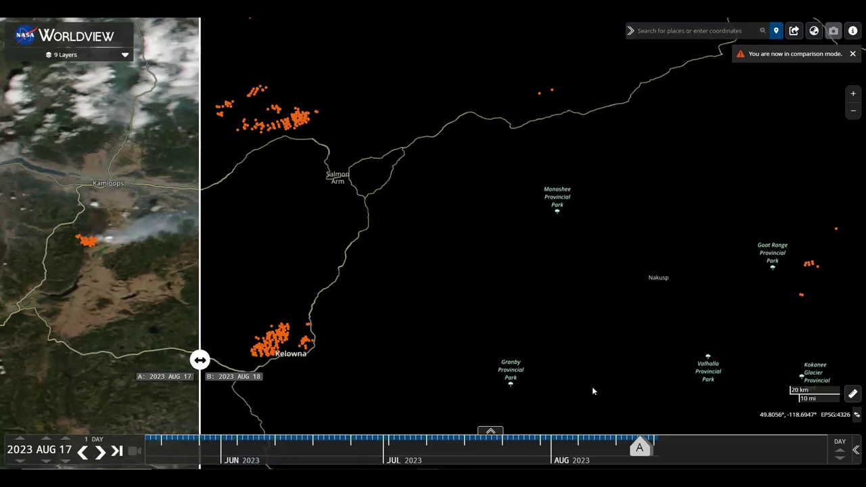
pyautogui.click(650, 451)
pyautogui.click(124, 55)
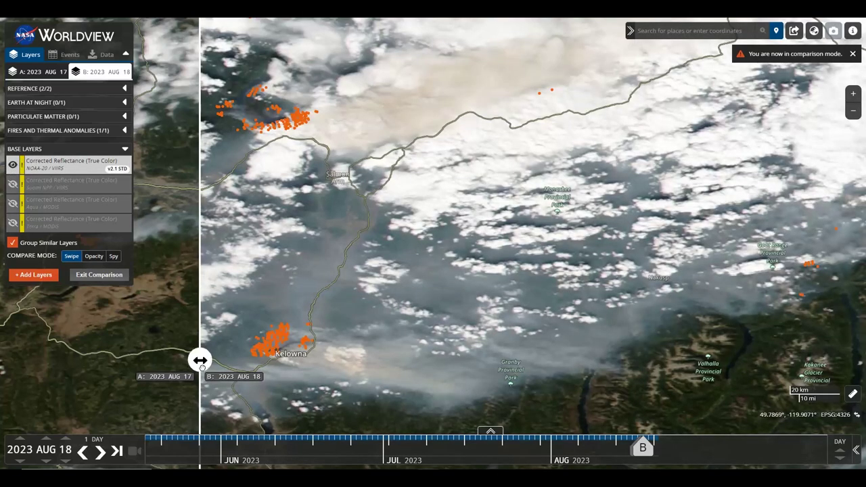
# Step: Compare the AUG 17 and AUG 18 true-color smoke and fire detections around Kelowna with the swipe divider
pyautogui.moveTo(200, 360); pyautogui.dragTo(498, 360)
pyautogui.moveTo(515, 409); pyautogui.dragTo(590, 351)
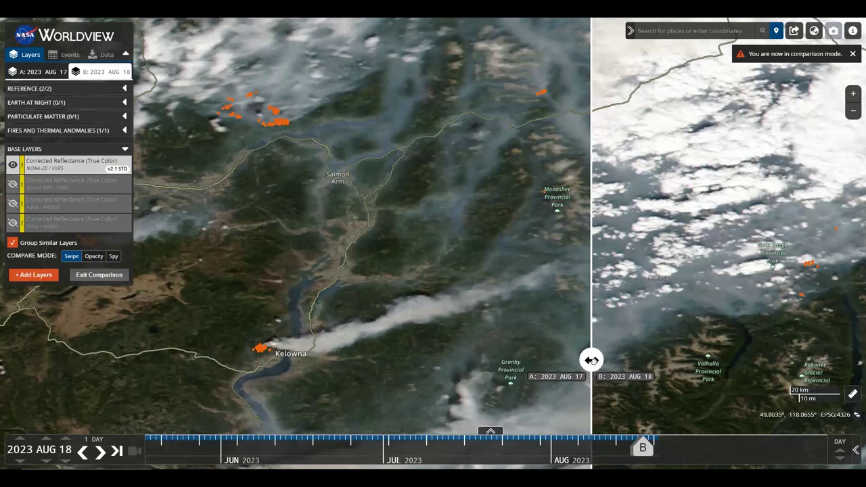
pyautogui.moveTo(592, 359); pyautogui.dragTo(223, 392)
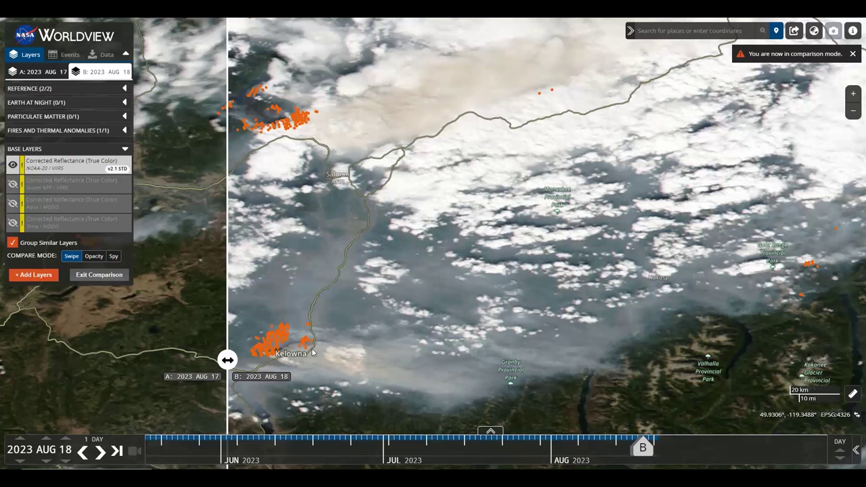
pyautogui.moveTo(226, 360); pyautogui.dragTo(478, 360)
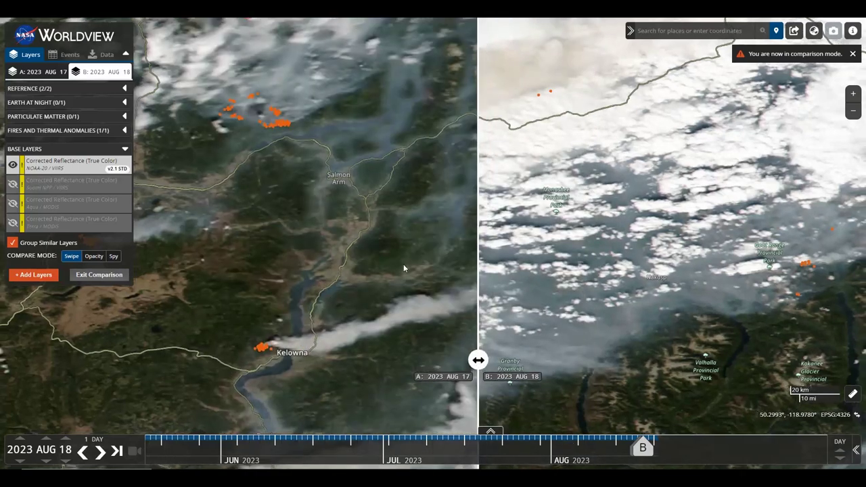
# Step: Compare the AUG 17 and AUG 18 smoke and fires across British Columbia, Alberta and Washington with the swipe divider
pyautogui.scroll(1, 403, 264)
pyautogui.scroll(-1, 402, 269)
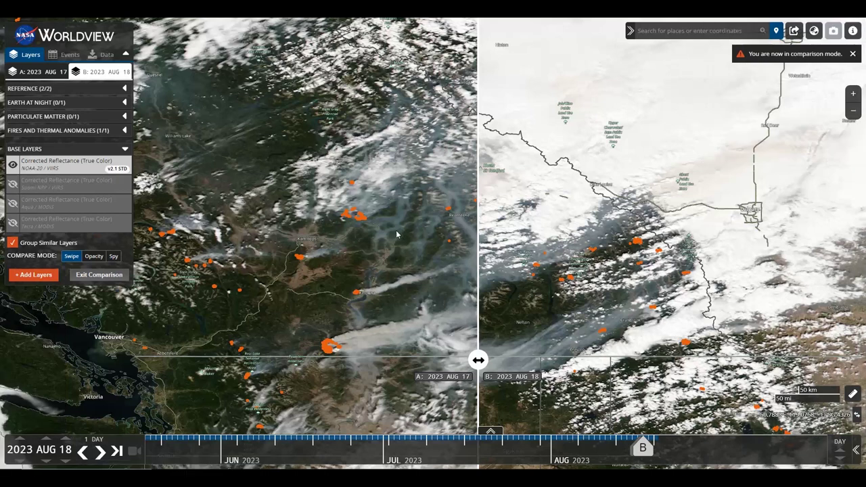
pyautogui.scroll(-1, 397, 236)
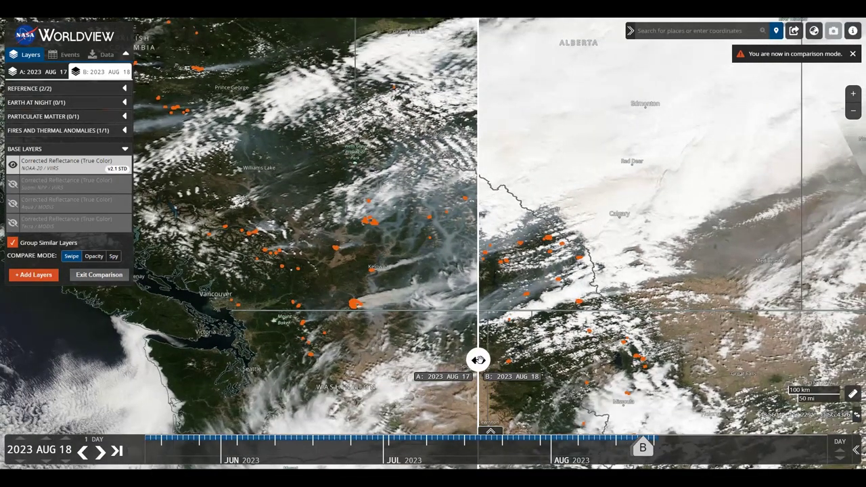
pyautogui.moveTo(478, 360); pyautogui.dragTo(143, 339)
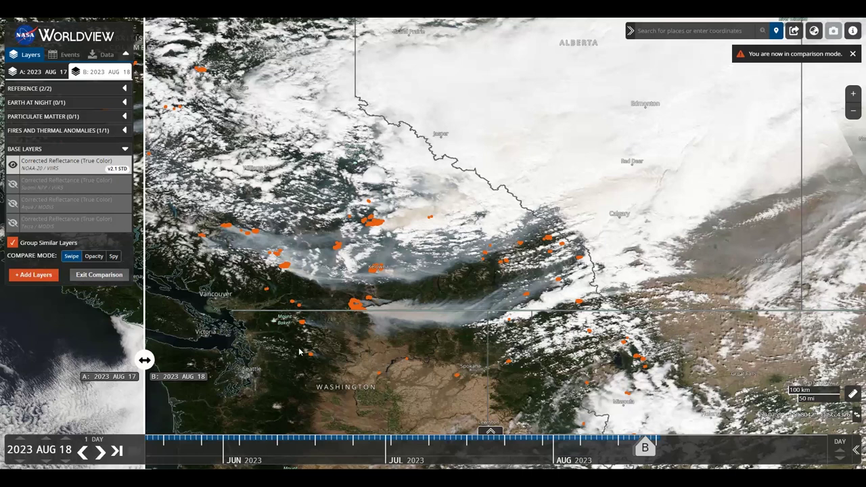
pyautogui.moveTo(144, 360); pyautogui.dragTo(495, 359)
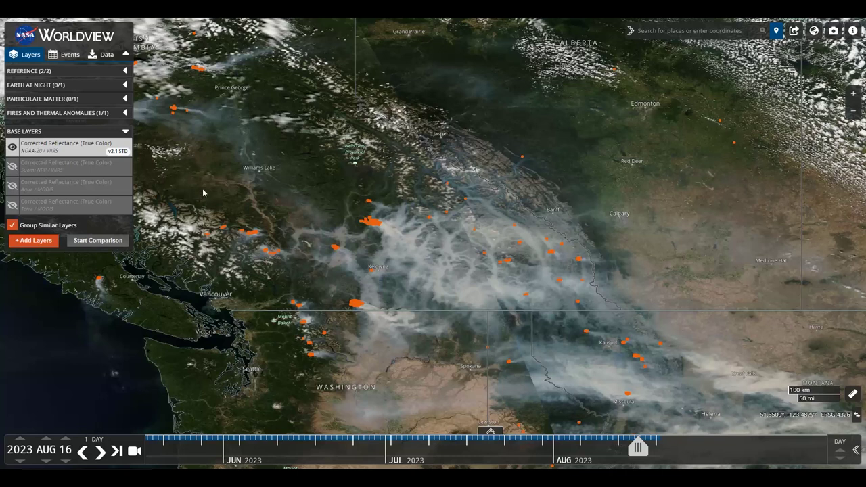
# Step: Add the Suomi NPP / OMPS Aerosol Index (PyroCumuloNimbus) layer for 2023 AUG 16 and hide the NOAA-20 true-color base layer
pyautogui.click(33, 240)
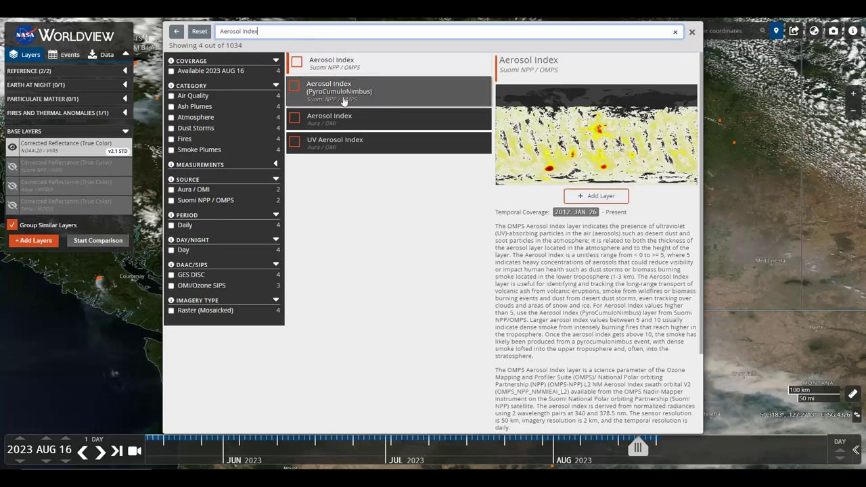
pyautogui.click(294, 87)
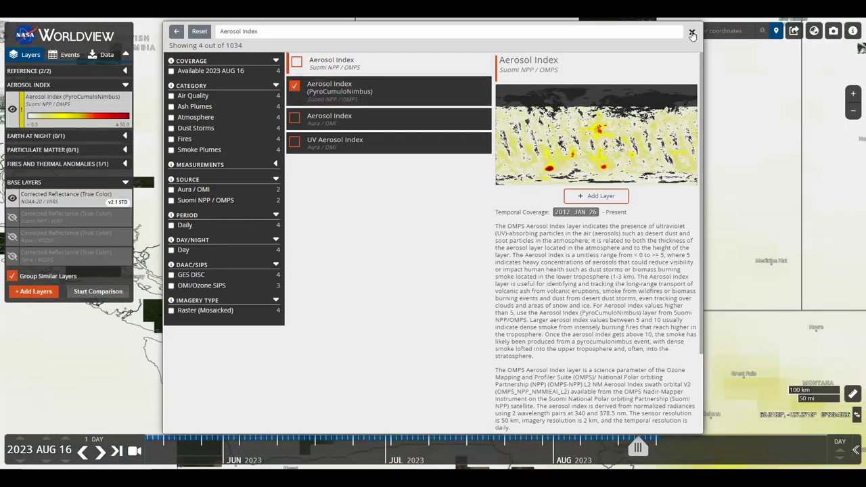
pyautogui.click(692, 33)
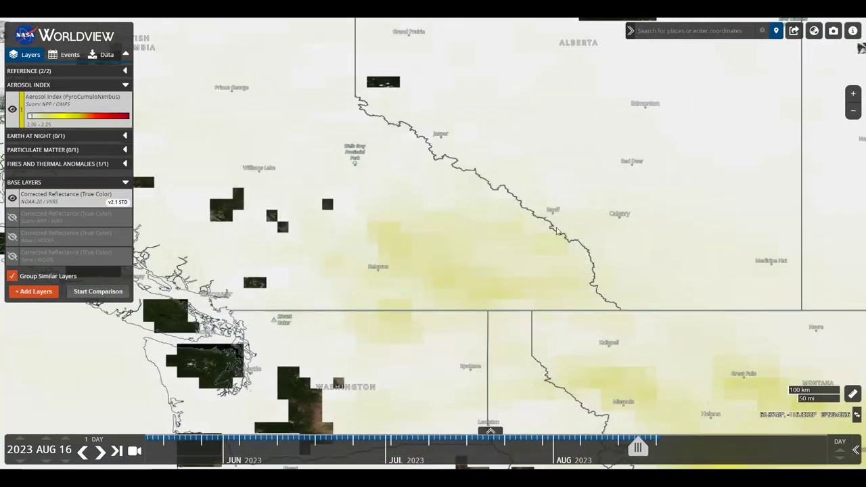
pyautogui.click(12, 198)
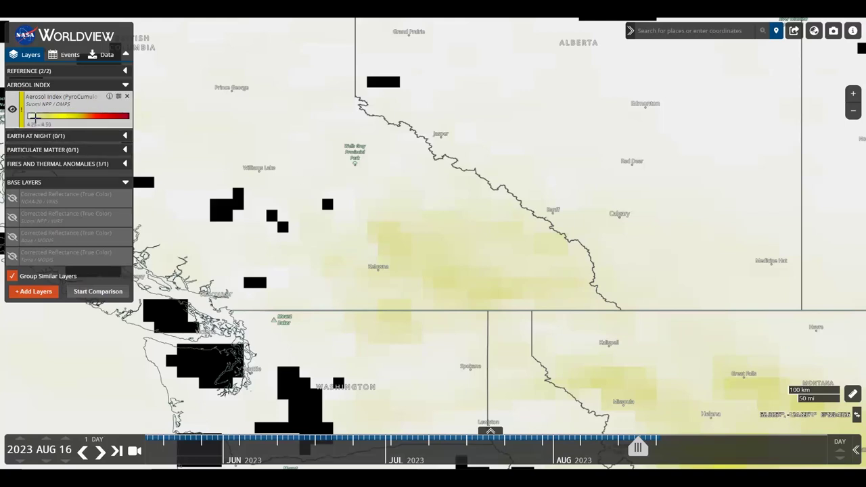
# Step: Read the Aerosol Index layer's zoom notice and examine its AUG 16 coverage across western Canada and the United States
pyautogui.moveTo(23, 117)
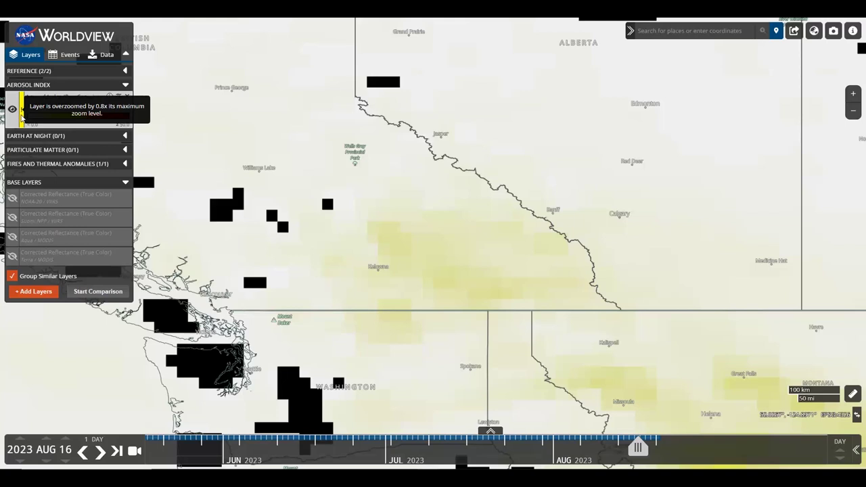
pyautogui.scroll(-1, 385, 196)
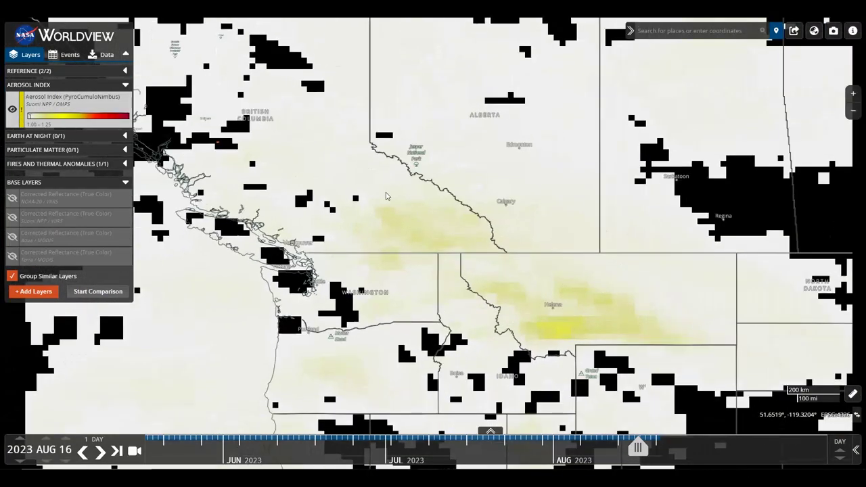
pyautogui.scroll(-1, 386, 196)
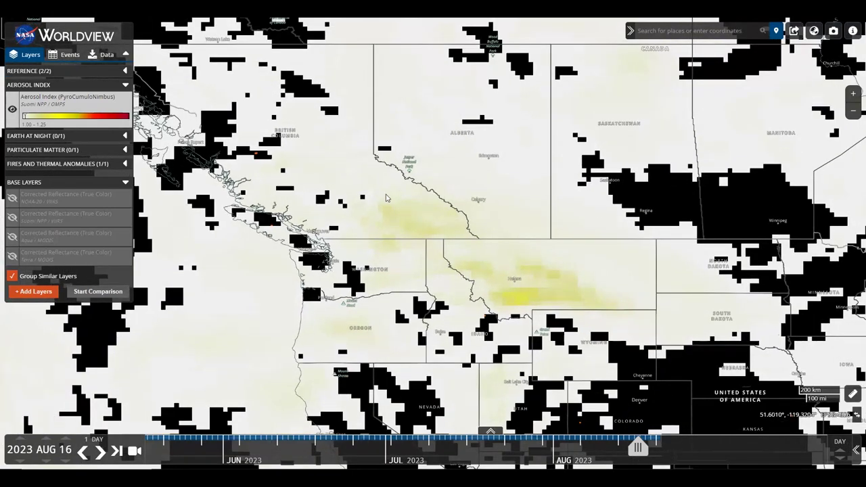
pyautogui.scroll(-1, 385, 198)
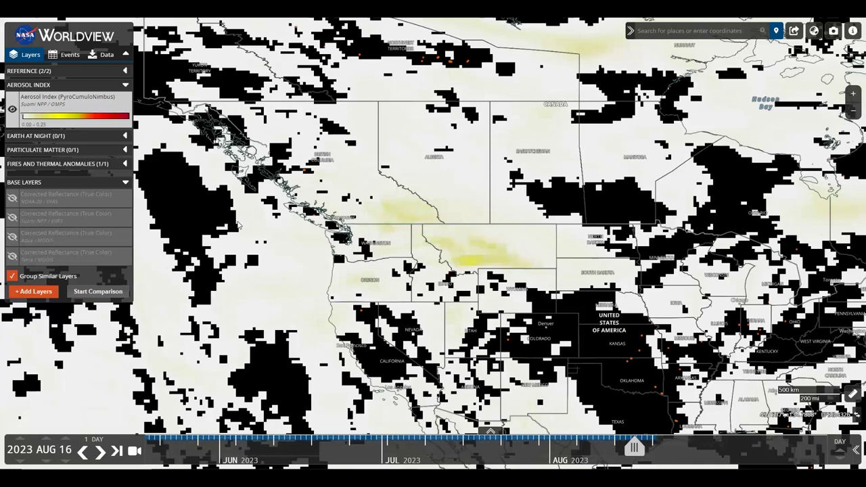
pyautogui.scroll(2, 238, 225)
pyautogui.scroll(1, 313, 239)
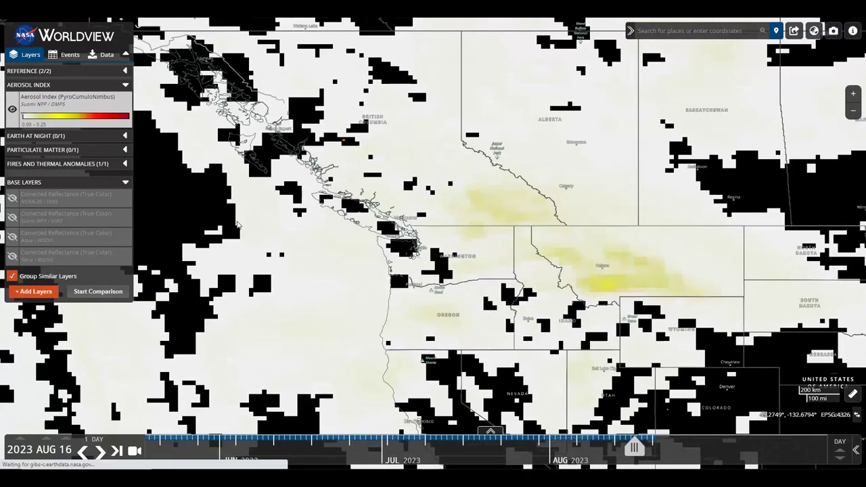
pyautogui.scroll(1, 314, 239)
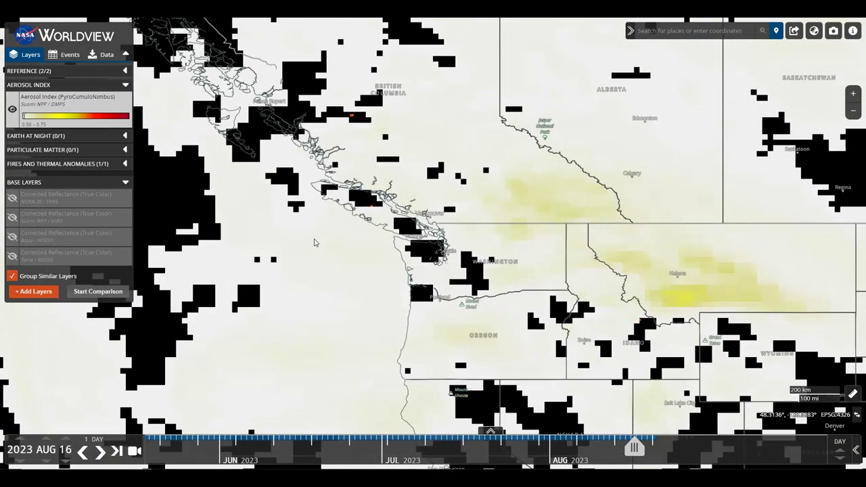
# Step: Briefly show the Suomi NPP / VIIRS true-color base layer beneath the AUG 16 Aerosol Index over British Columbia and Alberta
pyautogui.scroll(1, 314, 242)
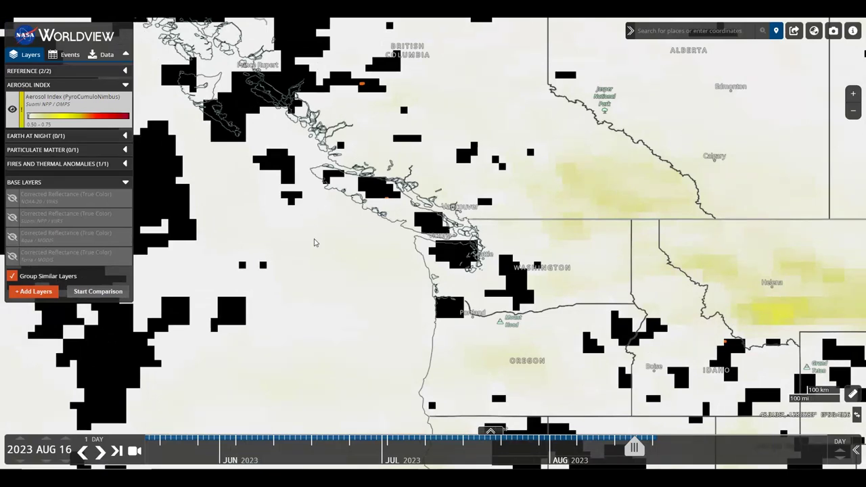
pyautogui.scroll(-1, 314, 242)
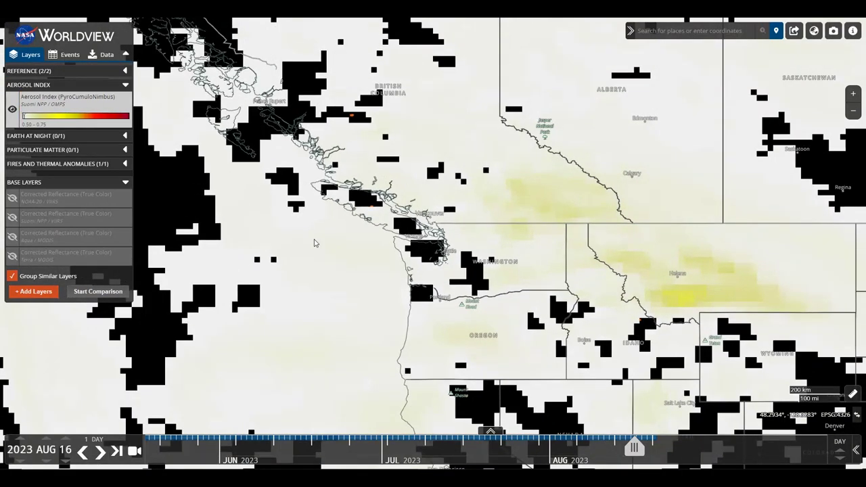
pyautogui.moveTo(506, 190); pyautogui.dragTo(468, 255)
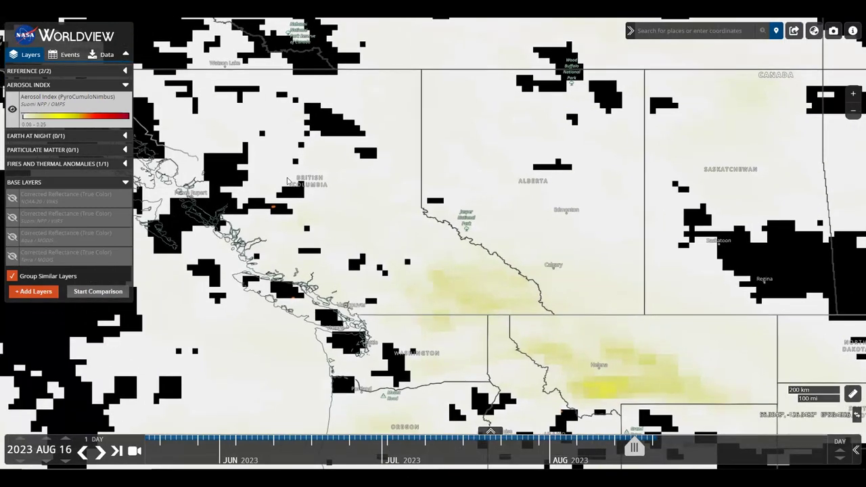
pyautogui.moveTo(372, 197); pyautogui.dragTo(437, 195)
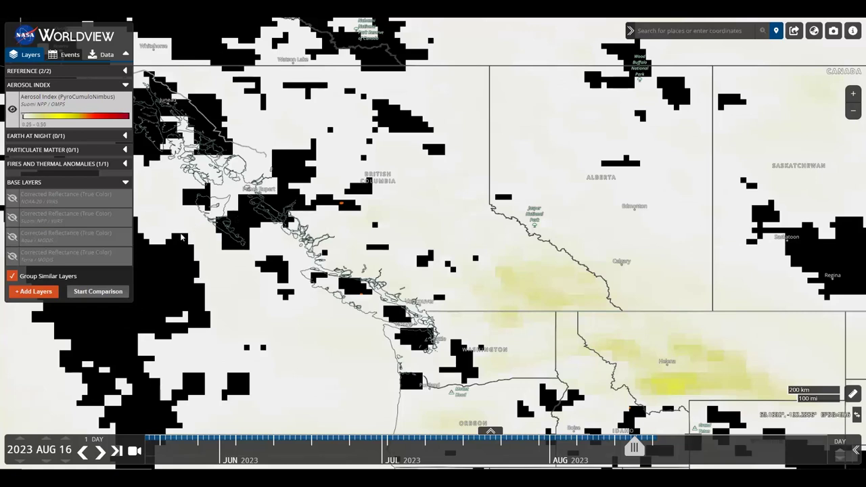
pyautogui.click(13, 197)
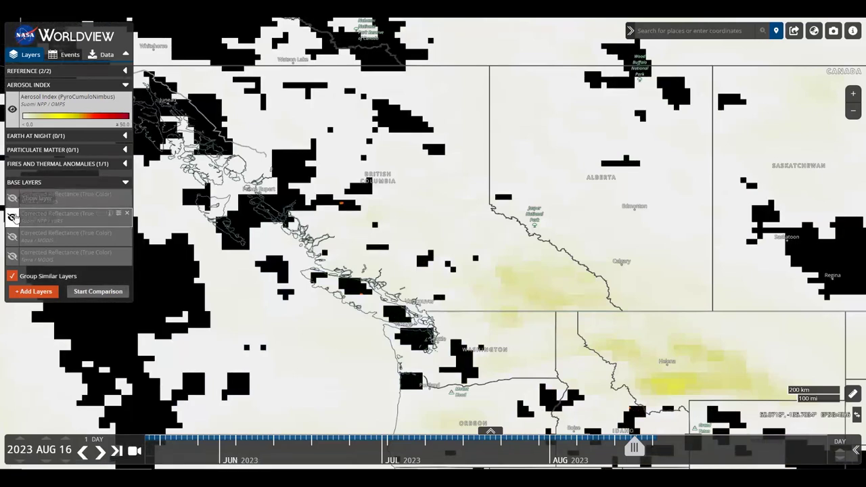
pyautogui.click(12, 217)
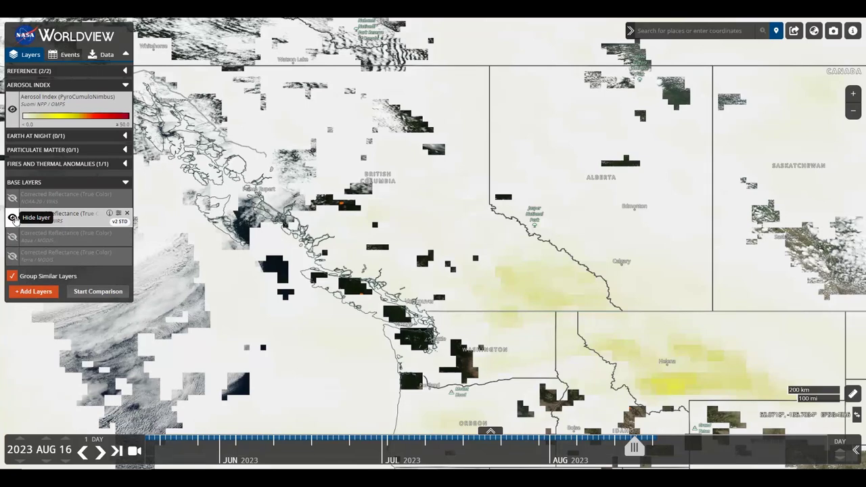
pyautogui.click(12, 217)
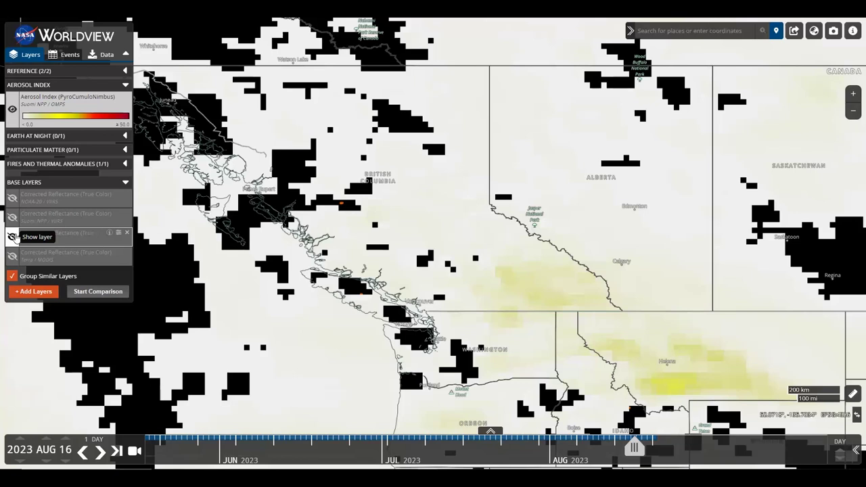
# Step: Compare the Aqua / MODIS and Suomi NPP / VIIRS true-color layers beneath the Aerosol Index, hide both, and check the index's color scale
pyautogui.click(12, 236)
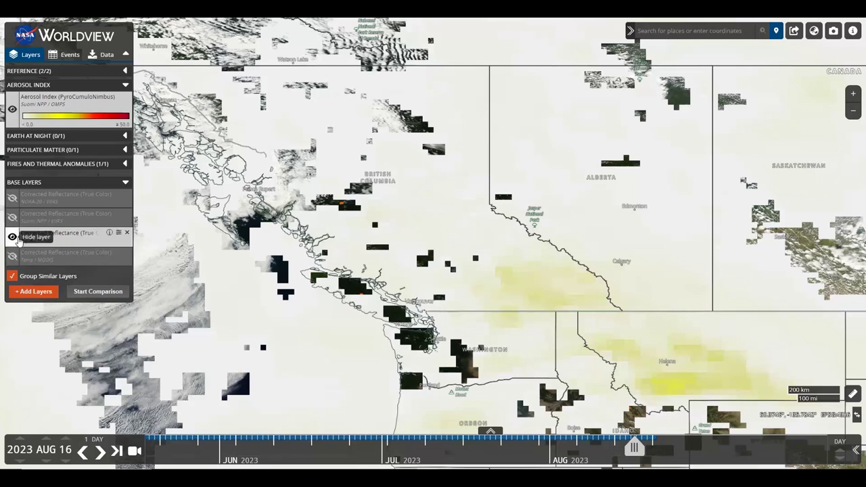
pyautogui.click(13, 237)
pyautogui.click(13, 217)
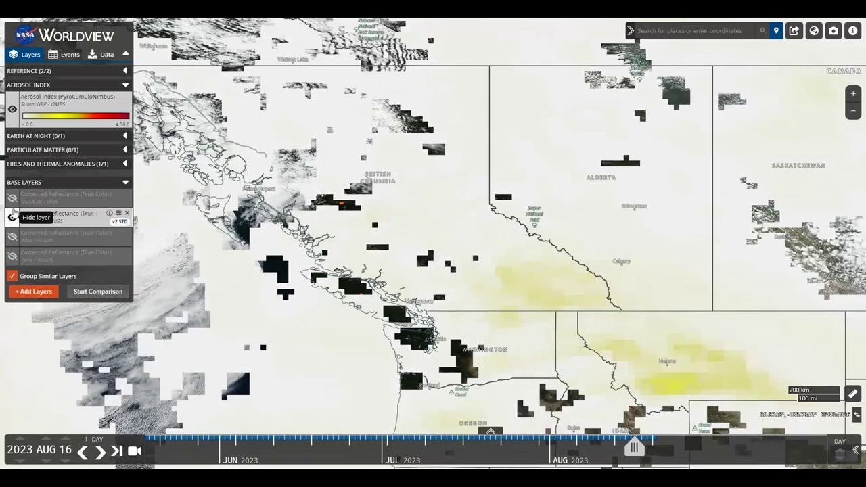
pyautogui.click(12, 218)
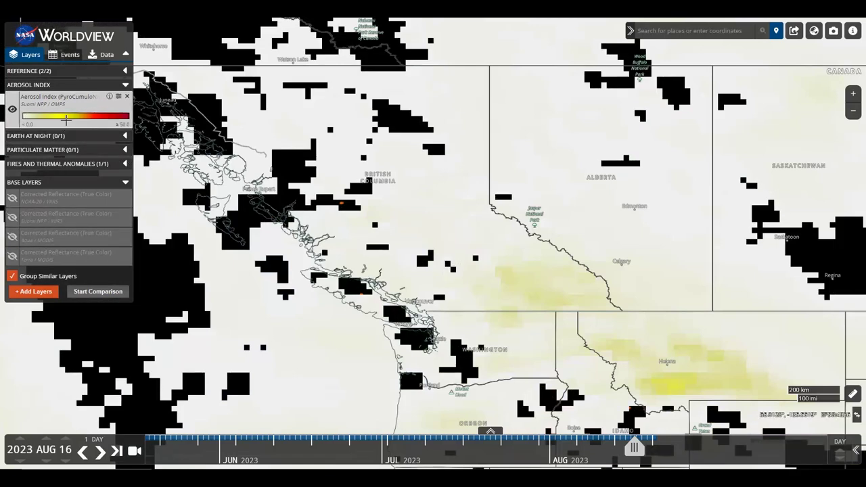
pyautogui.moveTo(65, 120)
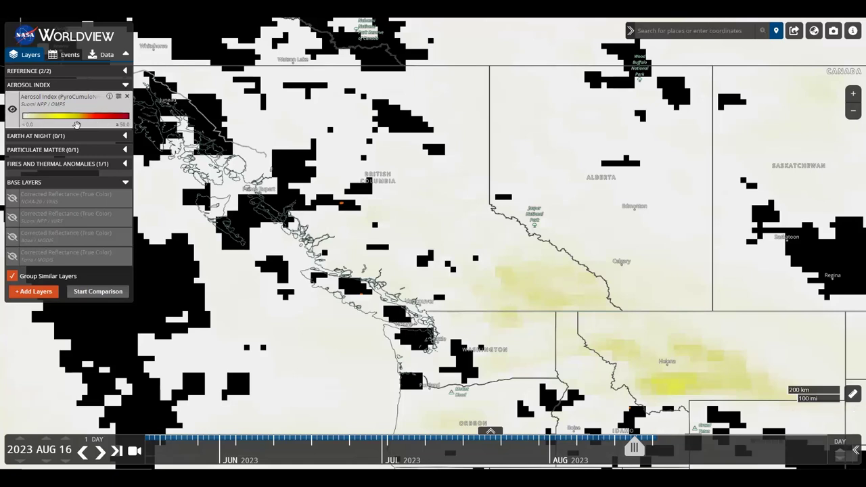
pyautogui.moveTo(40, 118)
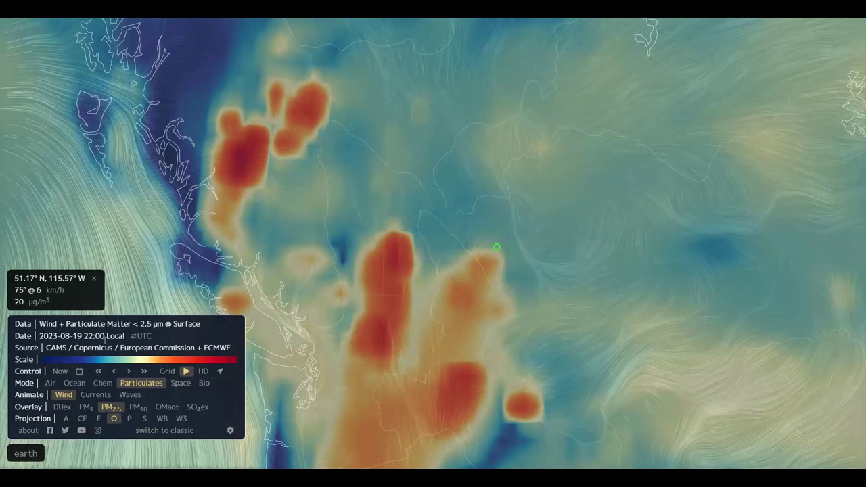
# Step: Switch to the earth wind map and step the surface wind and PM2.5 view back through the evening hours of 2023-08-19
pyautogui.click(114, 370)
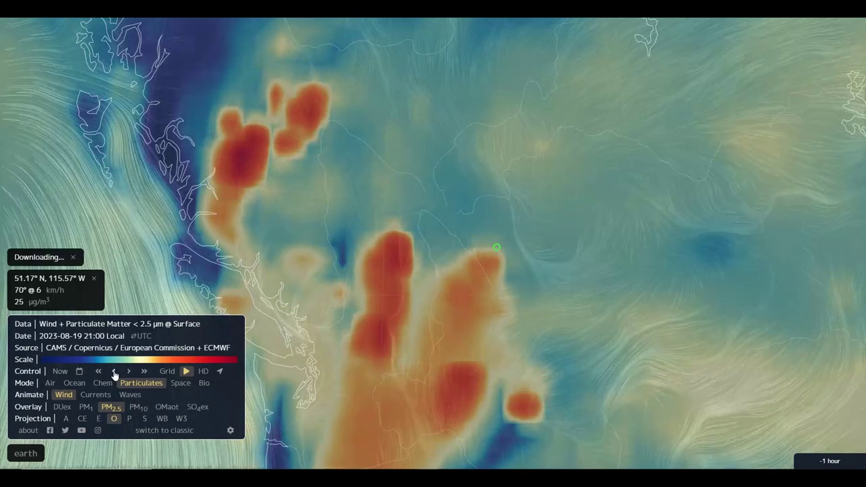
pyautogui.click(115, 371)
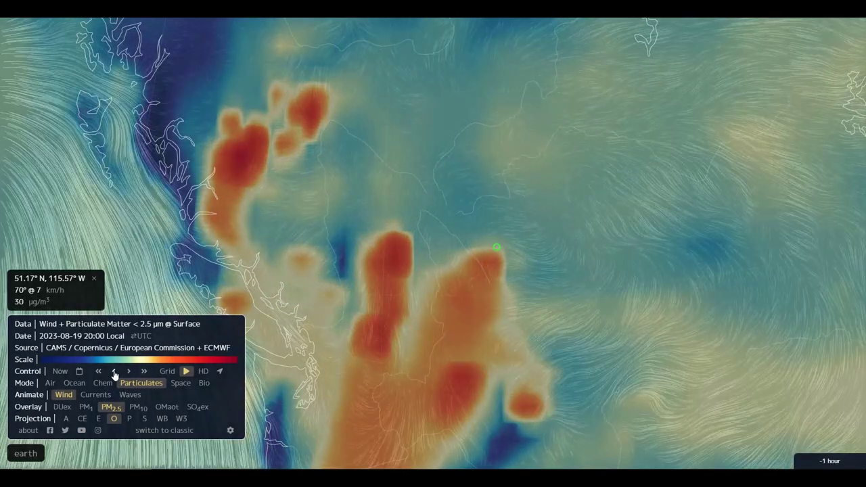
pyautogui.click(101, 373)
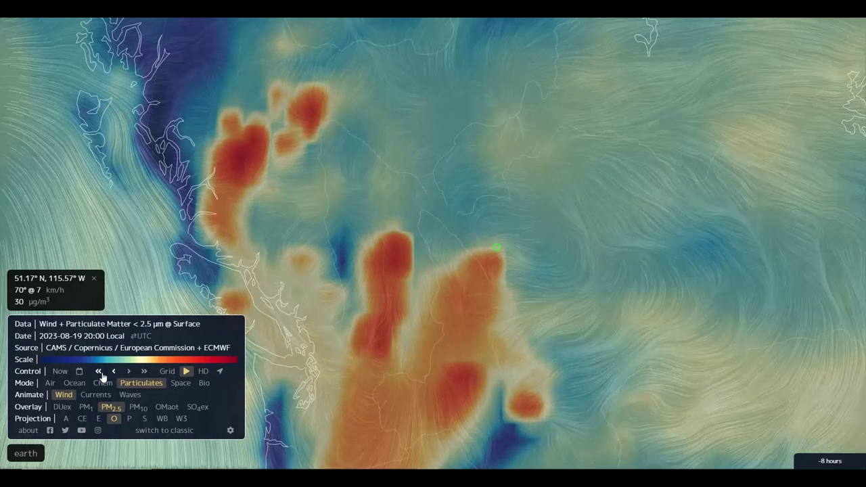
pyautogui.click(115, 374)
pyautogui.click(115, 372)
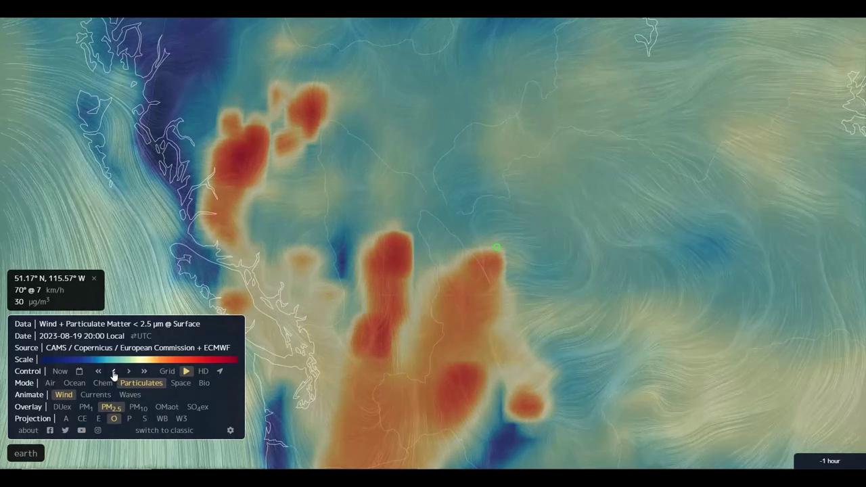
pyautogui.click(114, 372)
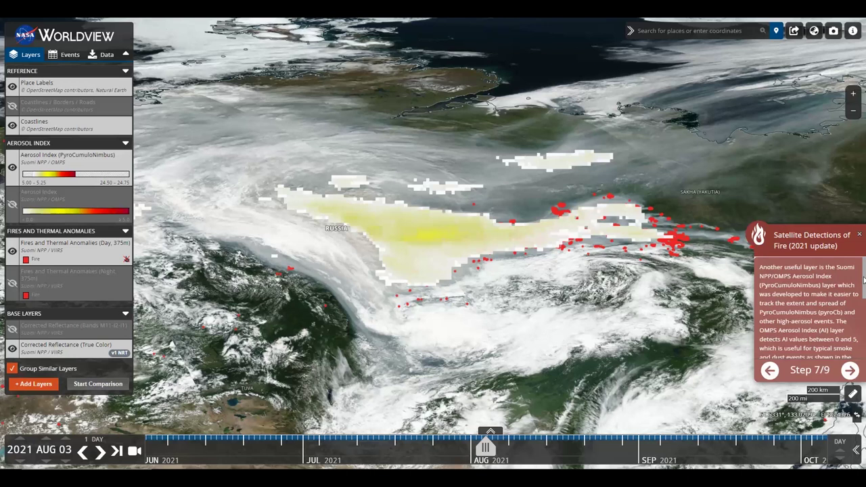
# Step: Switch back to Worldview and read the Aerosol Index explanation in step 7/9 of the Satellite Detections of Fire (2021 update) story
pyautogui.moveTo(863, 279); pyautogui.dragTo(863, 299)
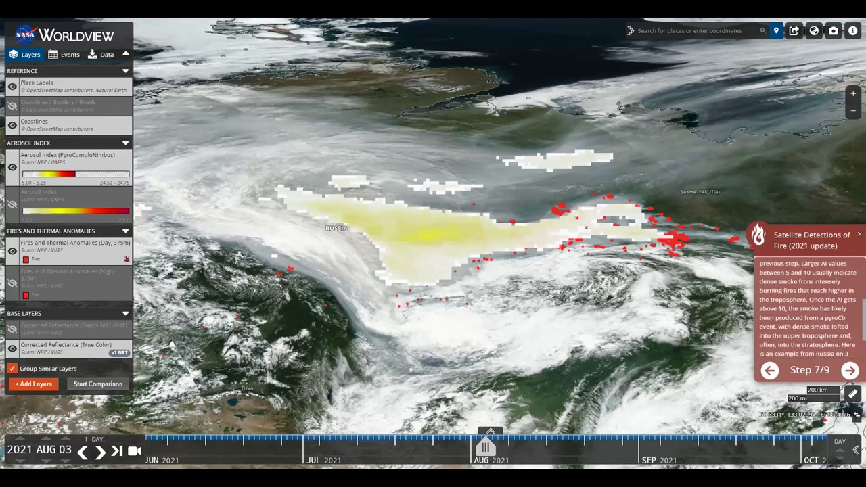